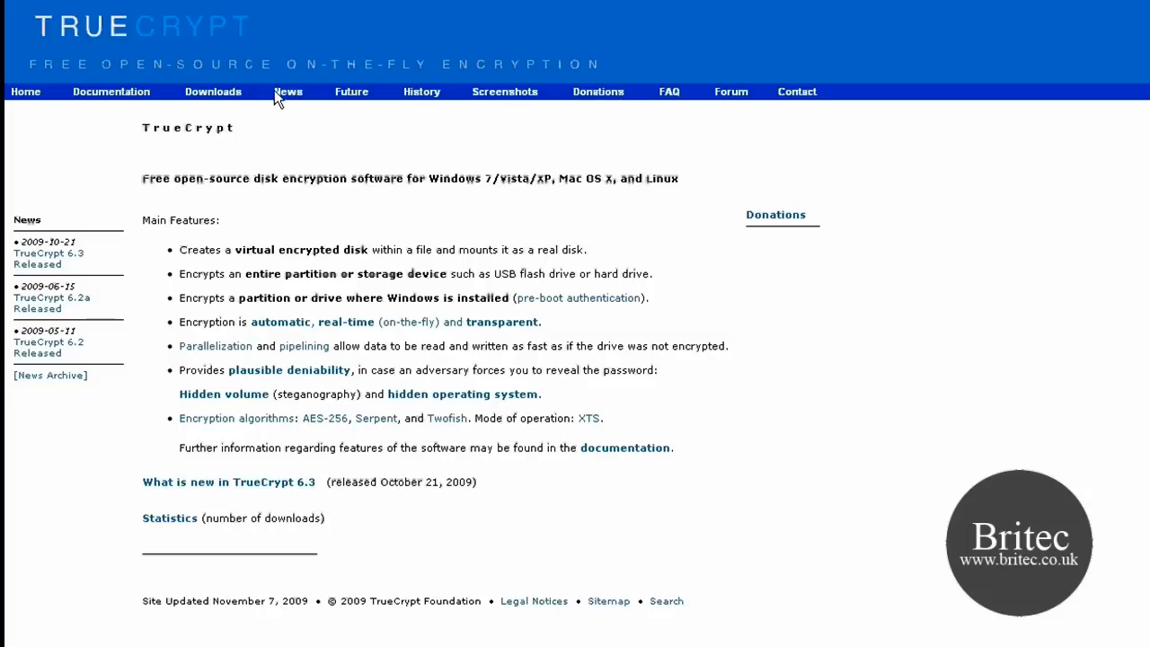
Step: Open the Downloads page of the TrueCrypt website
left_click(232, 95)
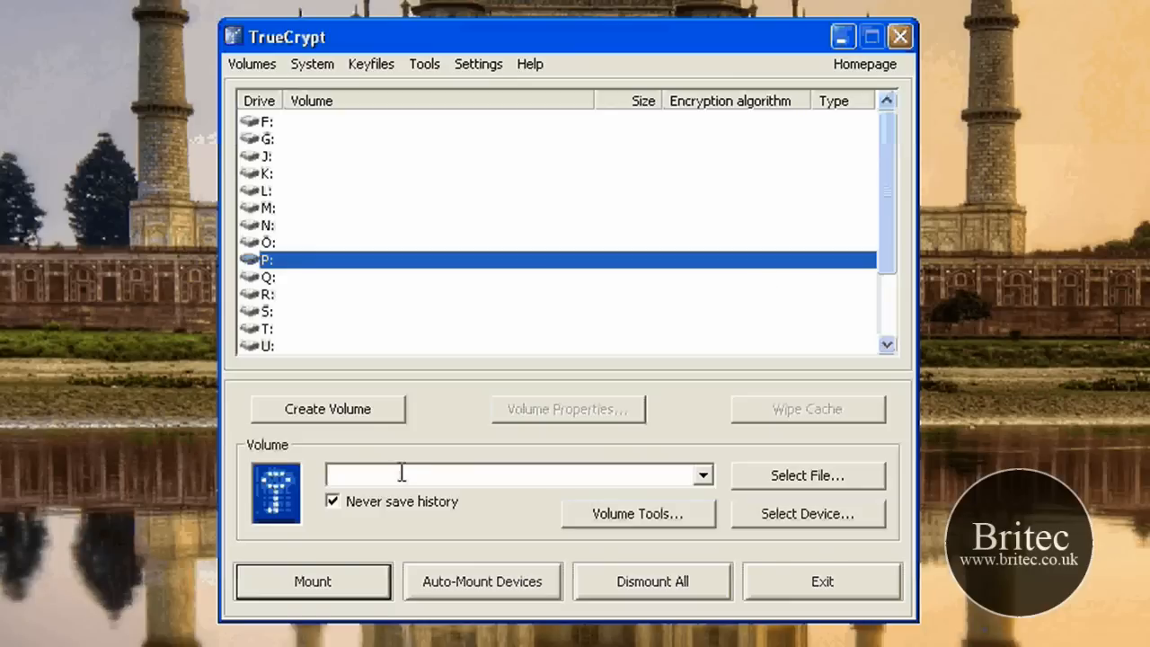
Step: Start creating a new volume as an encrypted file container of the Standard TrueCrypt volume type
left_click(364, 415)
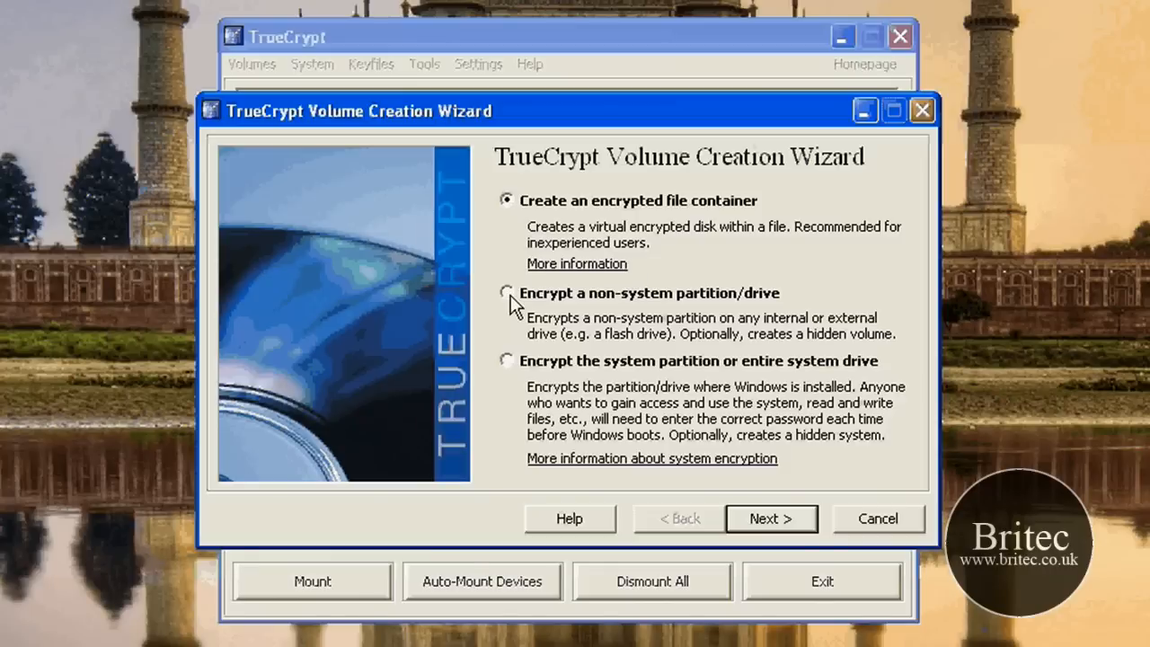
left_click(719, 303)
left_click(512, 365)
left_click(639, 202)
key("Return")
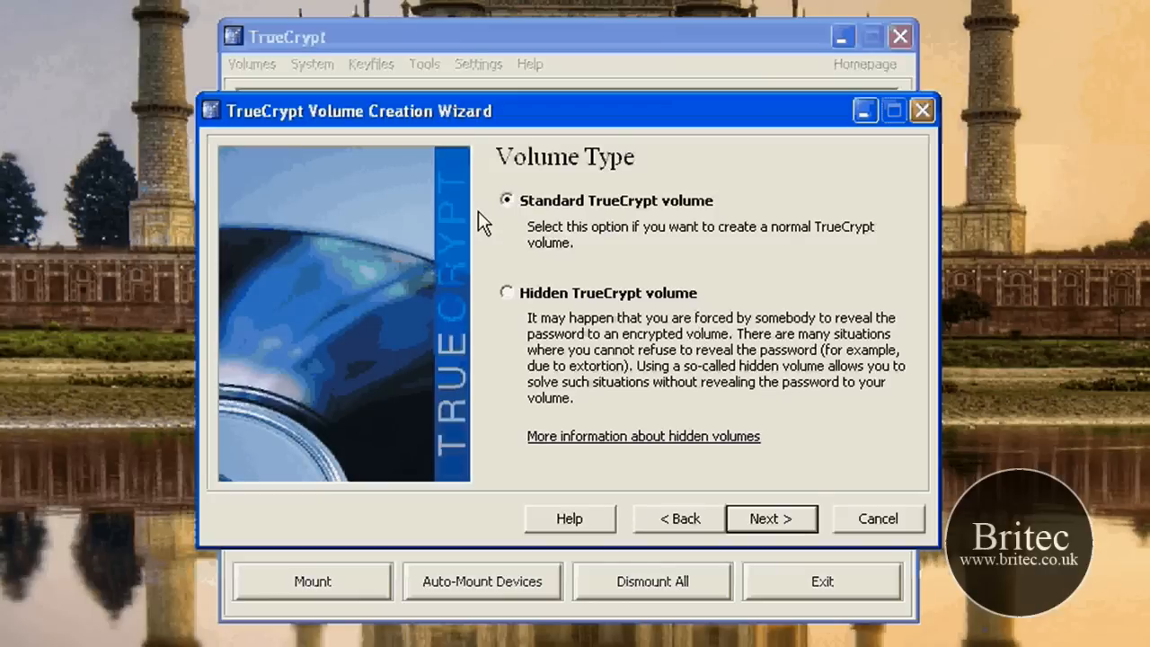
key("Return")
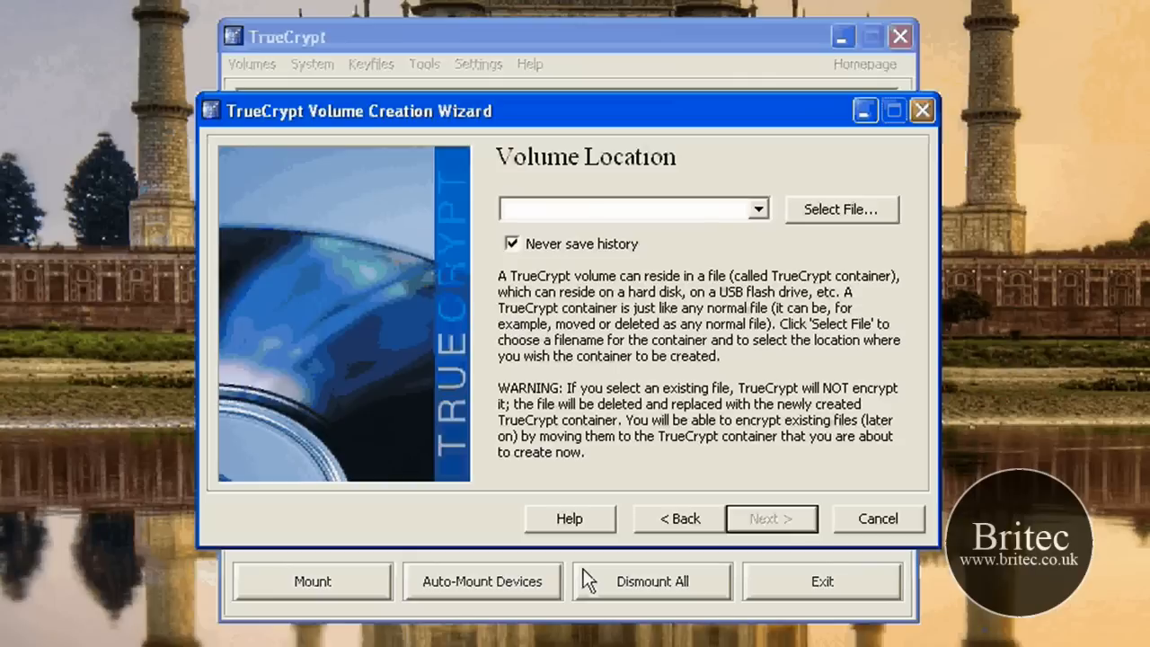
Step: Browse to My Encrypted Folder on the External (E:) drive as the location for the container file
left_click(839, 210)
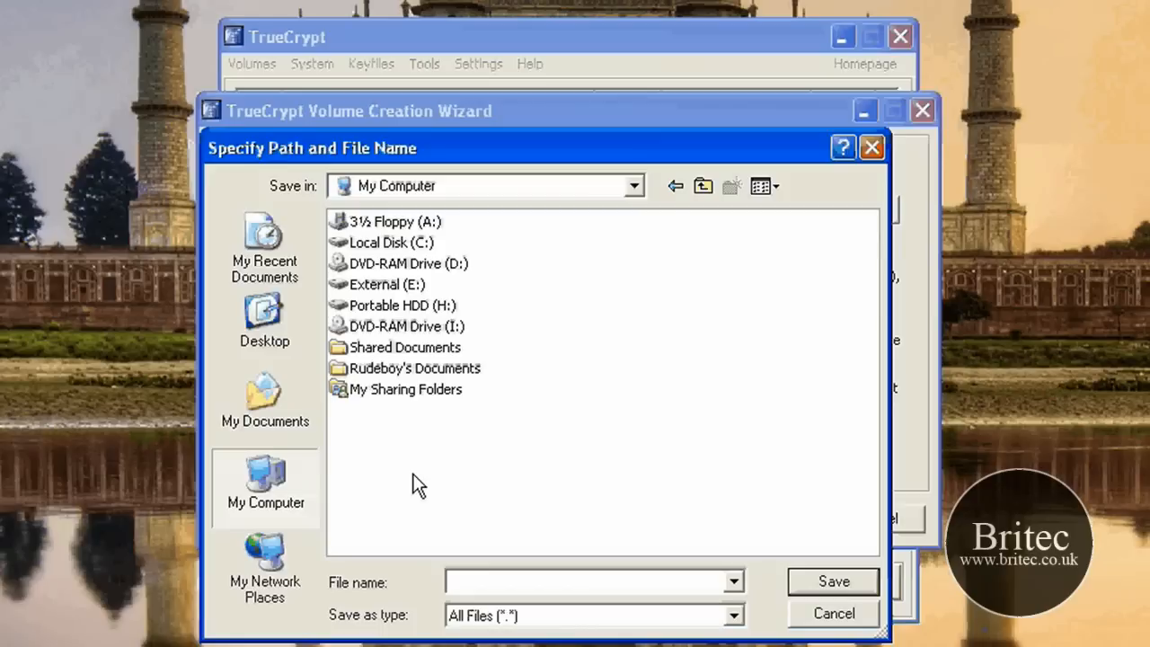
double_click(386, 284)
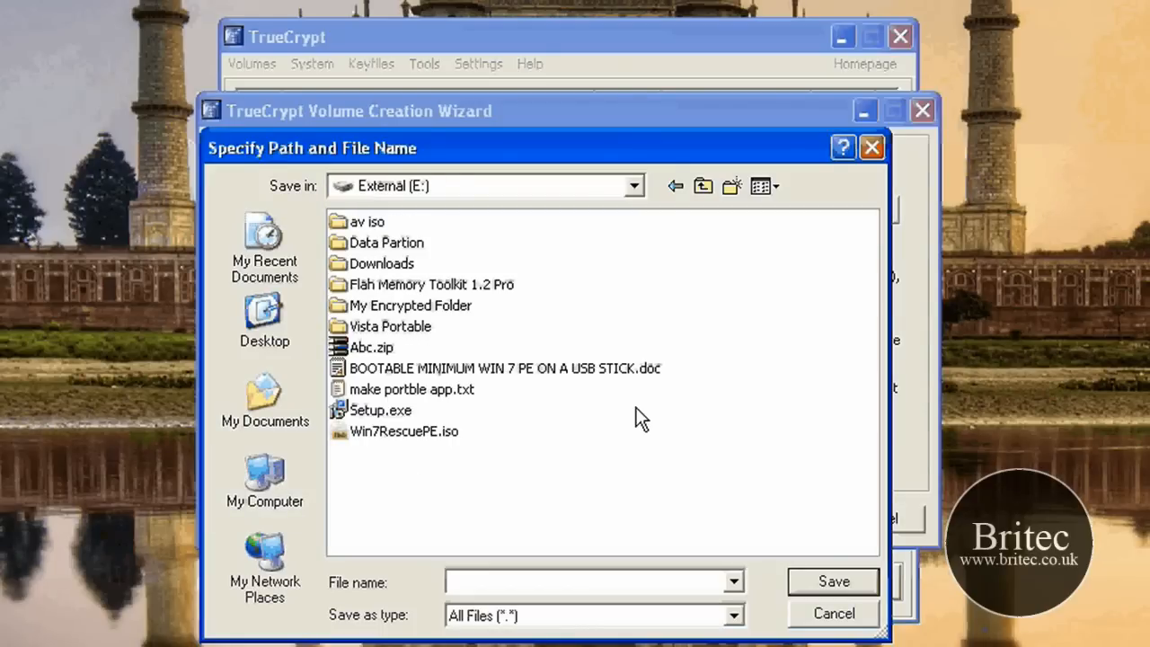
left_click(439, 306)
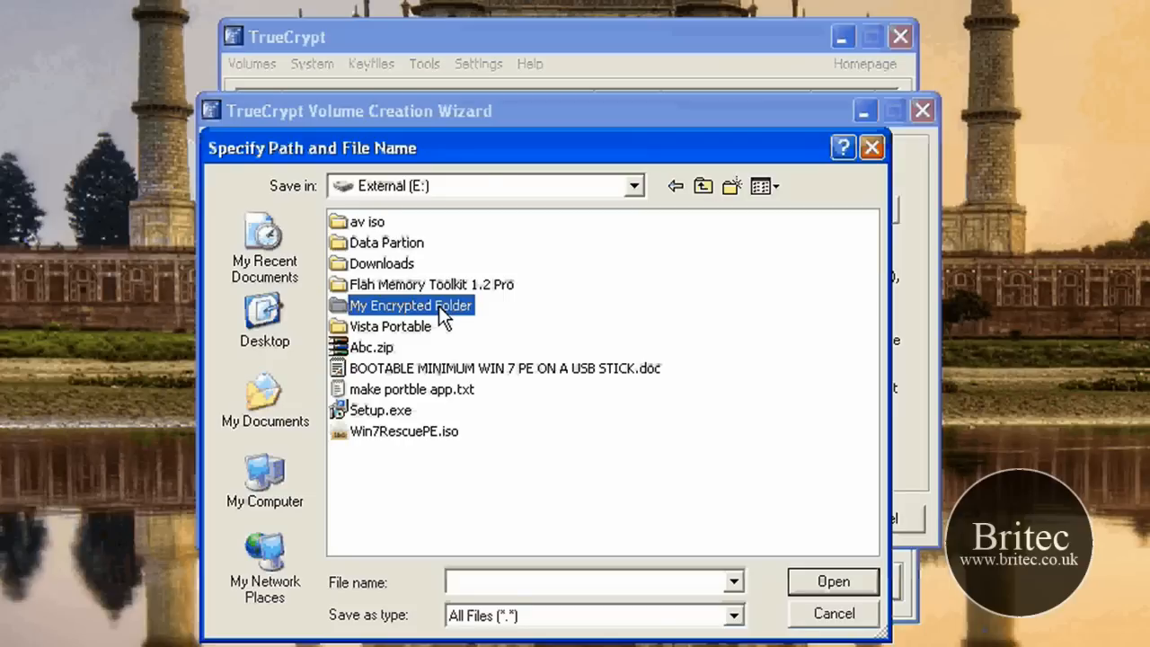
double_click(438, 306)
right_click(464, 262)
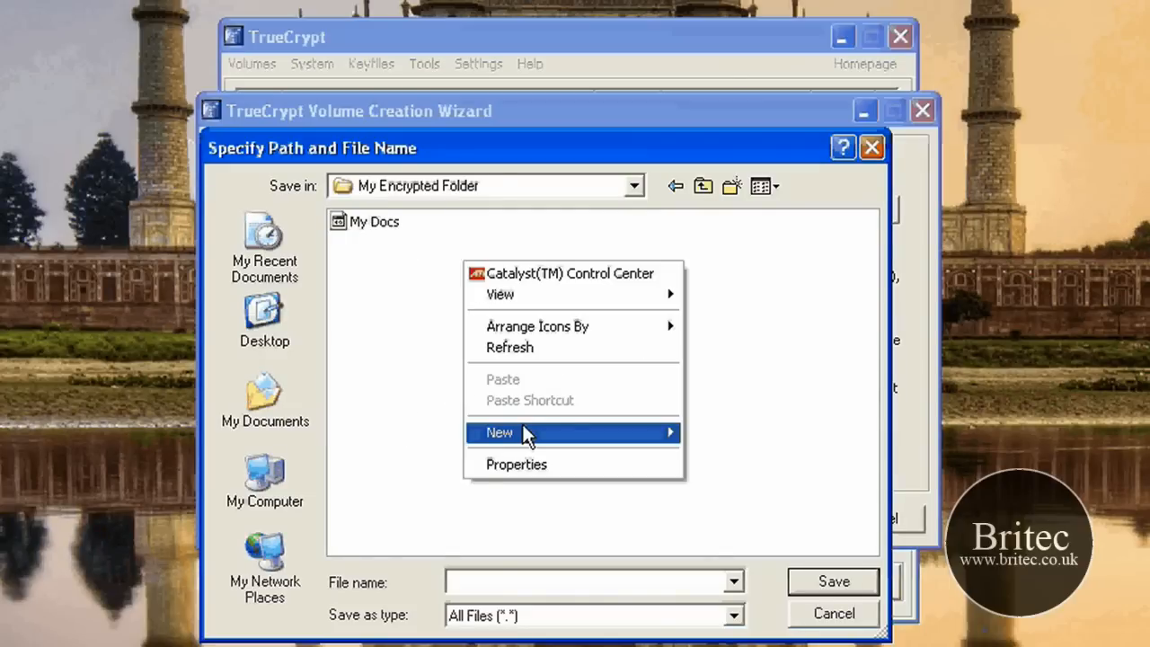
left_click(423, 313)
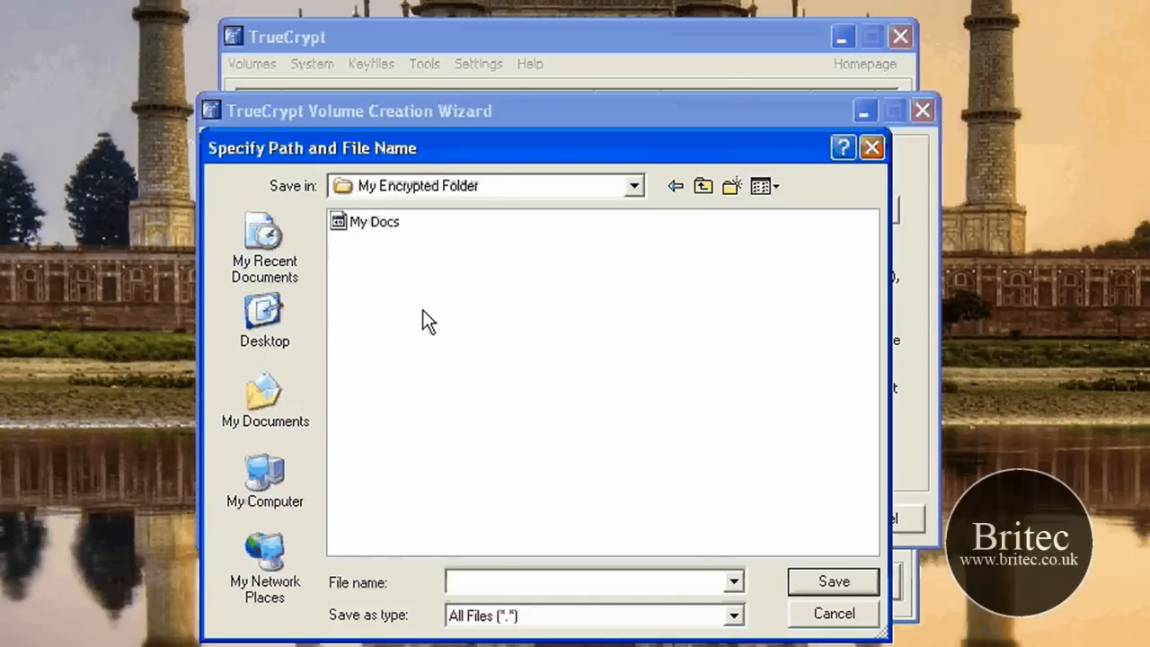
Step: Name the container file My files, save it in My Encrypted Folder and accept the volume location
left_click(381, 231)
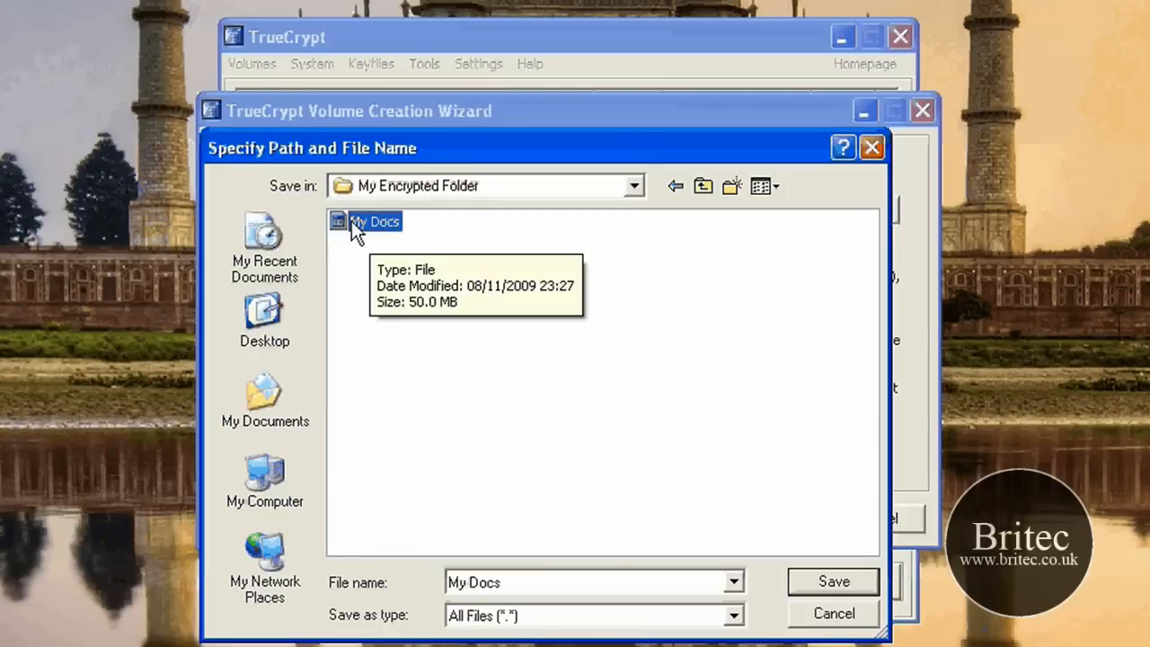
left_click(516, 582)
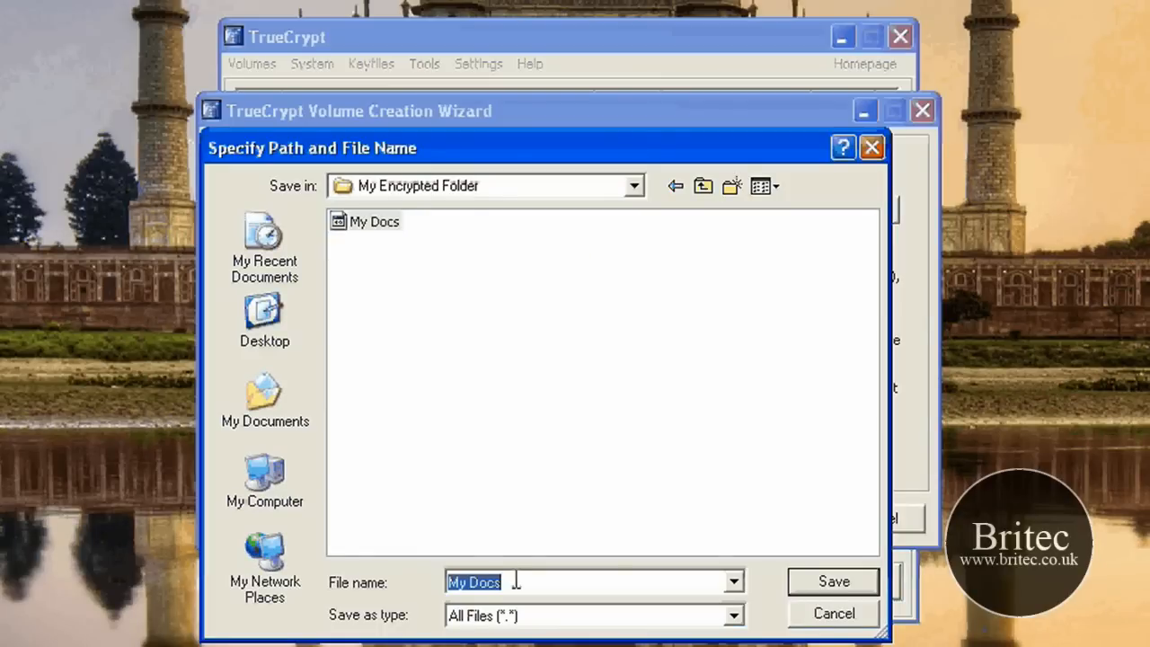
left_click(454, 400)
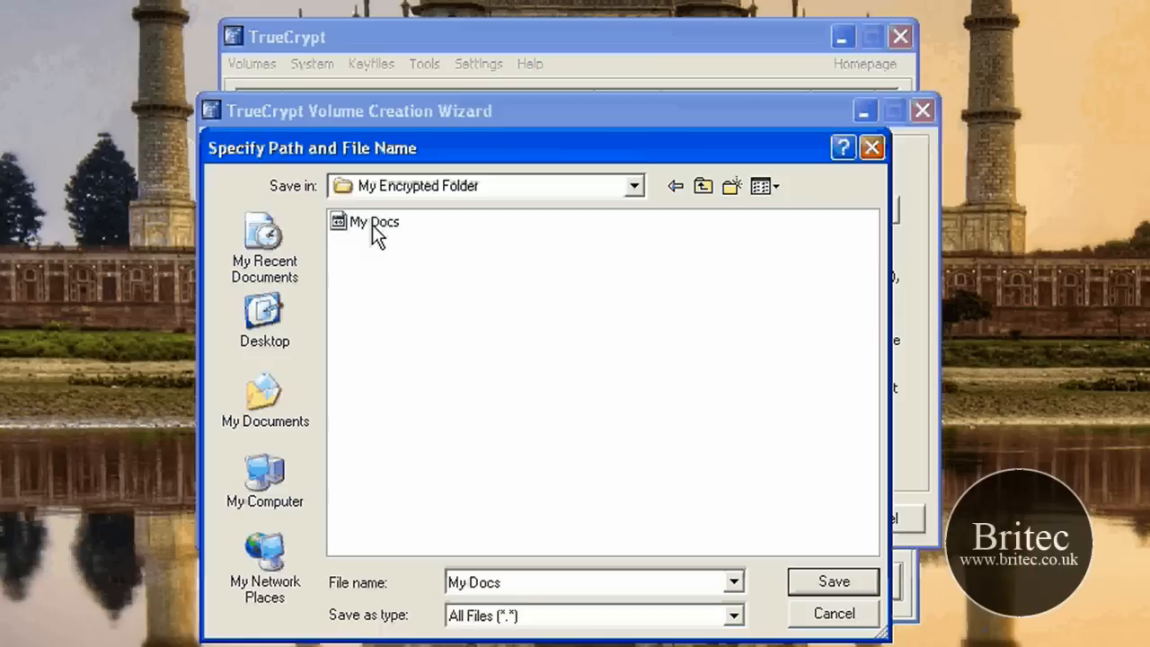
left_click(644, 588)
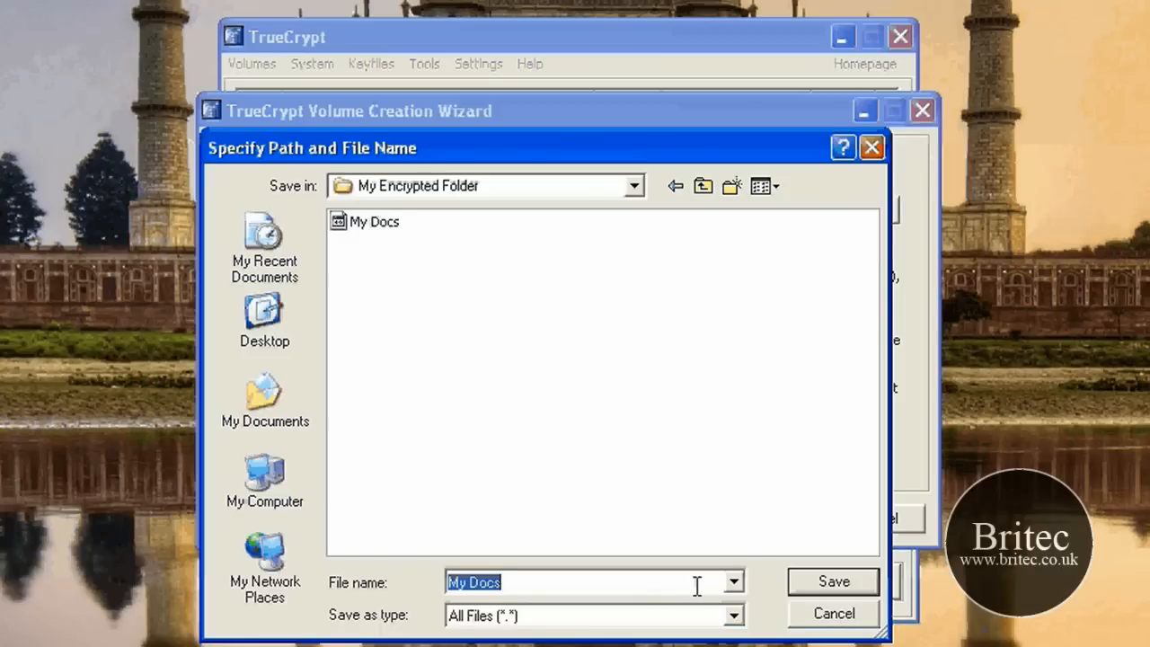
type("My")
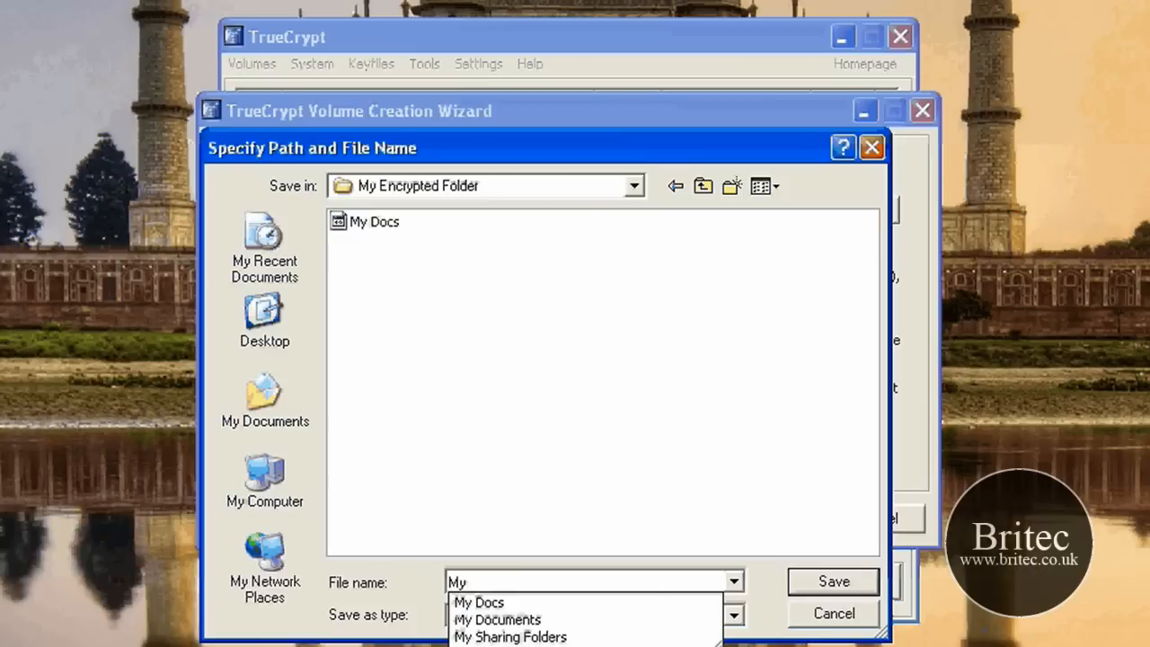
type(" files")
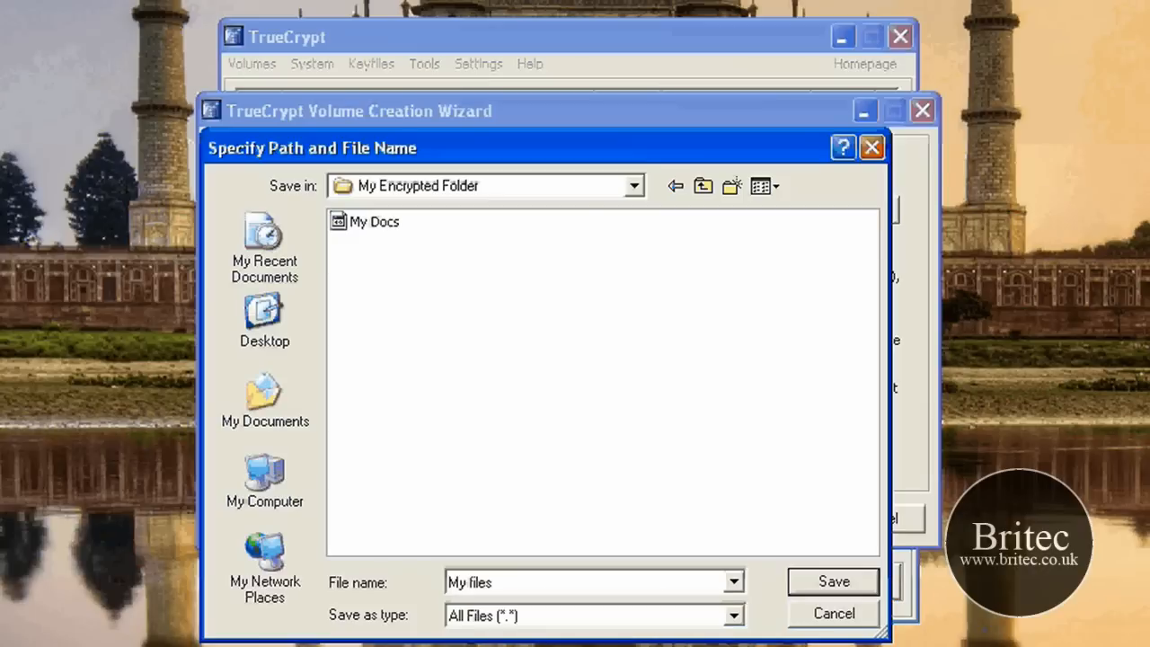
left_click(833, 582)
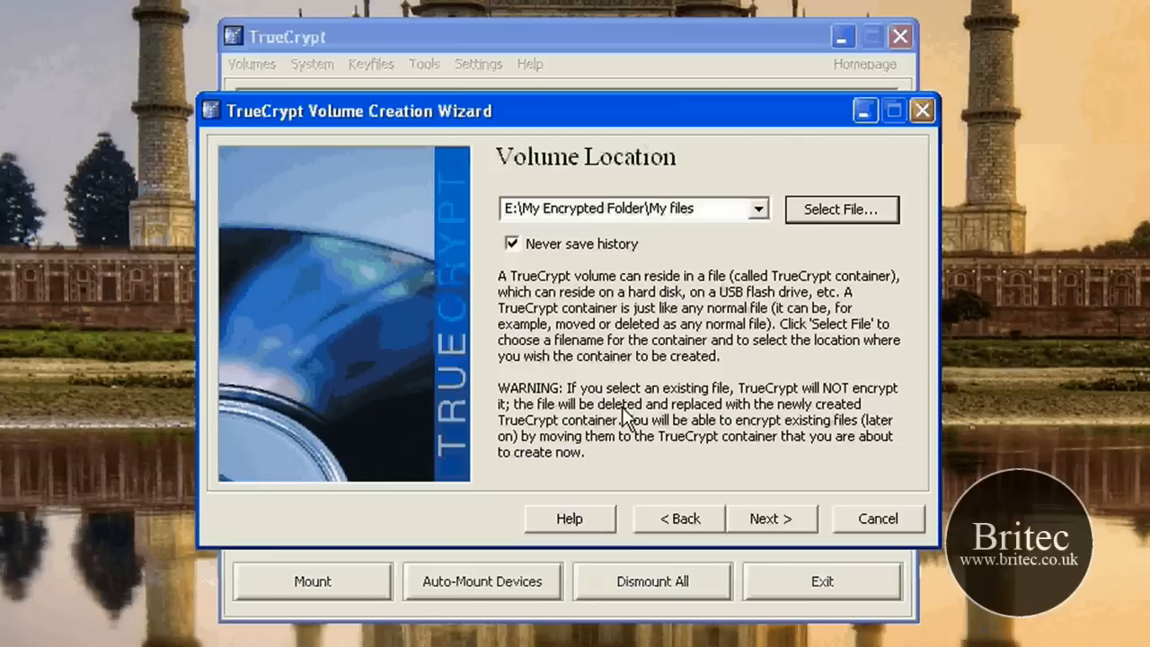
left_click(771, 518)
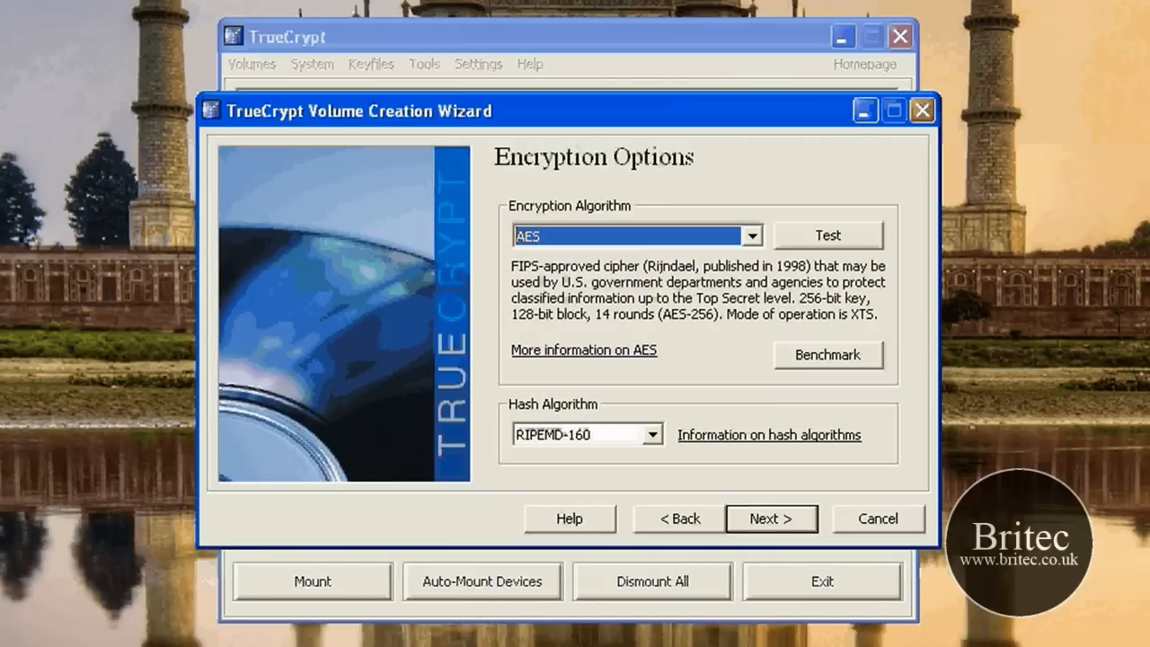
Step: Choose AES encryption with the RIPEMD-160 hash and set the volume size to 20 MB
left_click(751, 236)
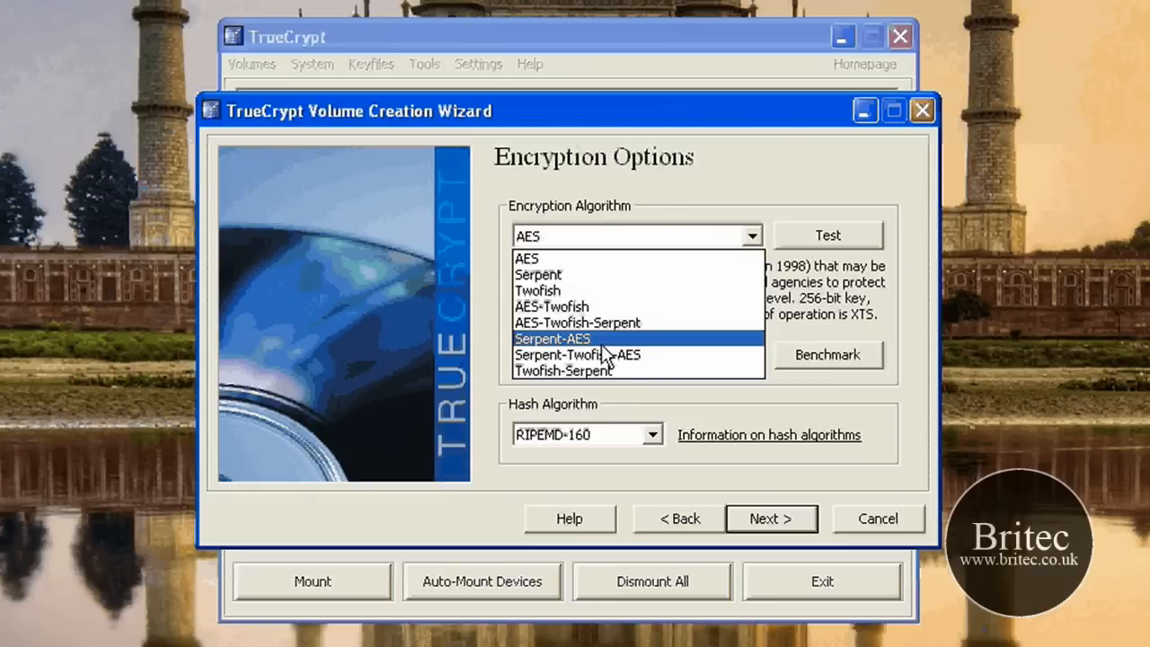
left_click(547, 260)
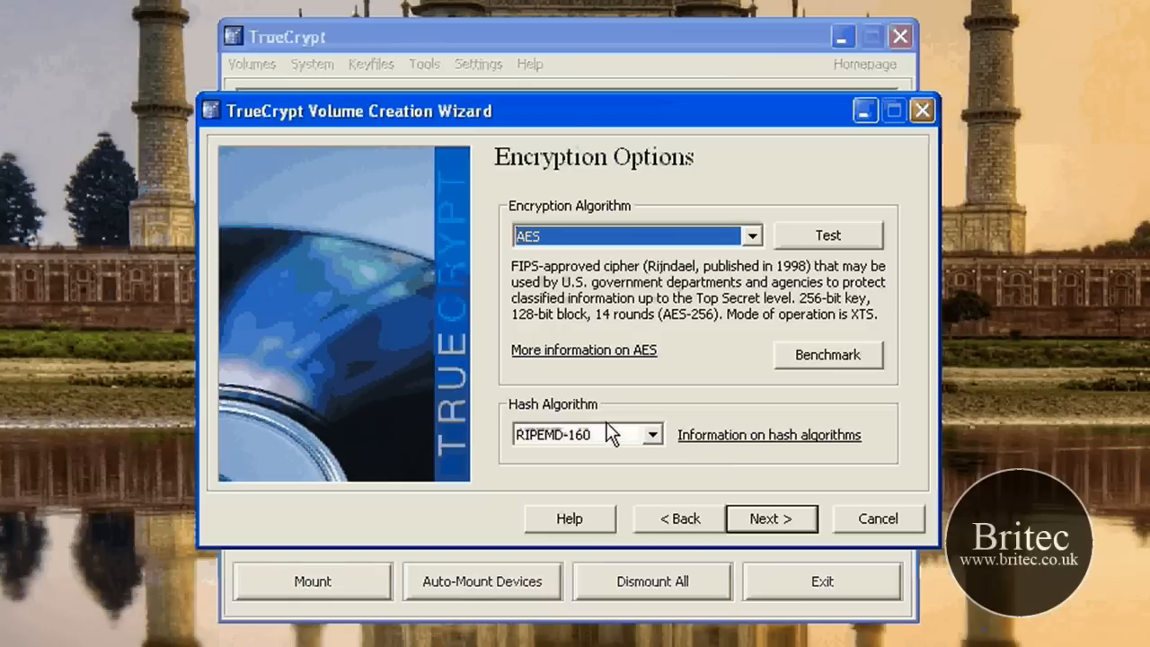
left_click(768, 521)
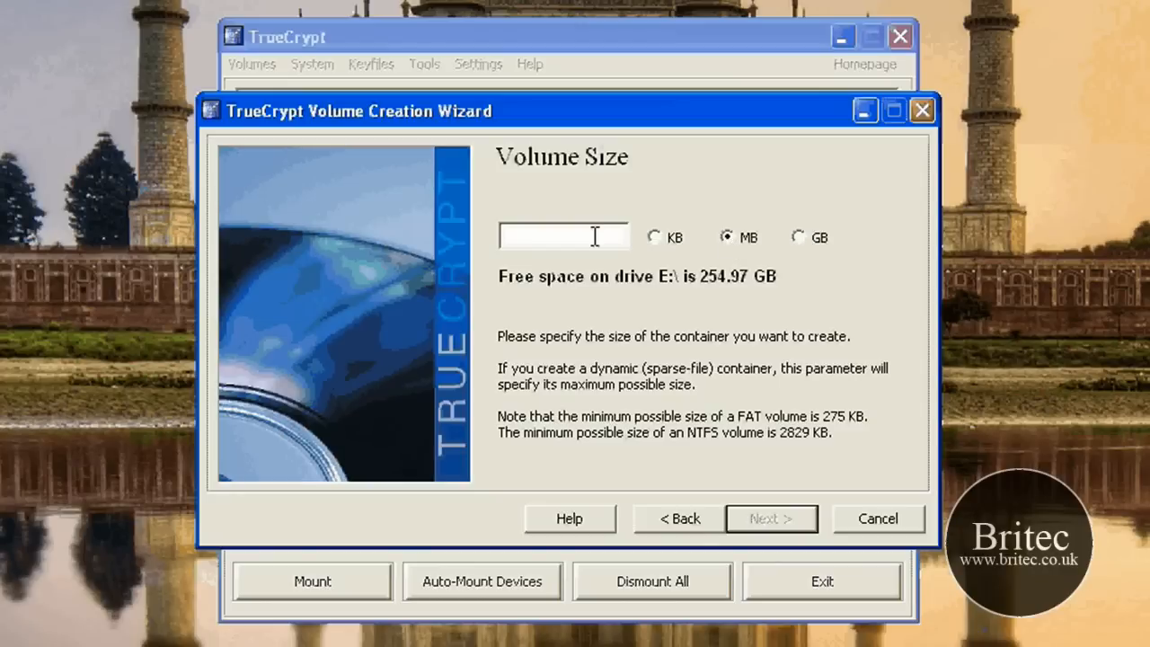
type("20")
left_click(742, 521)
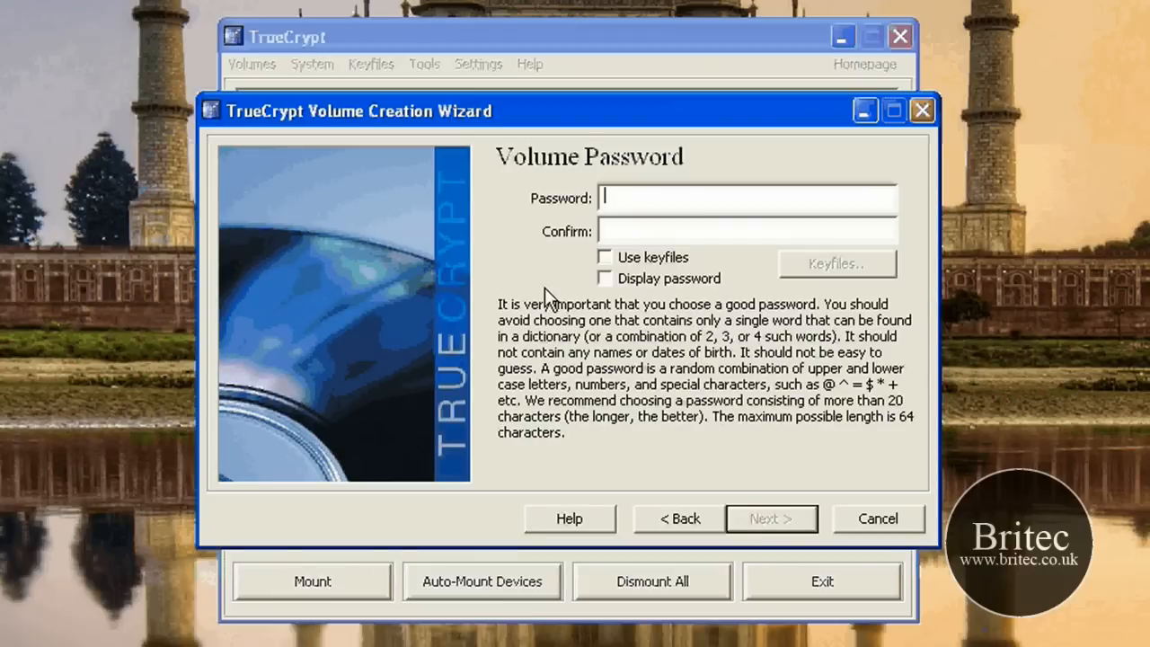
Step: Enter and confirm the volume password, and agree to use a short password
type("*")
key("BackSpace")
type("*******")
key("Tab")
type("*******")
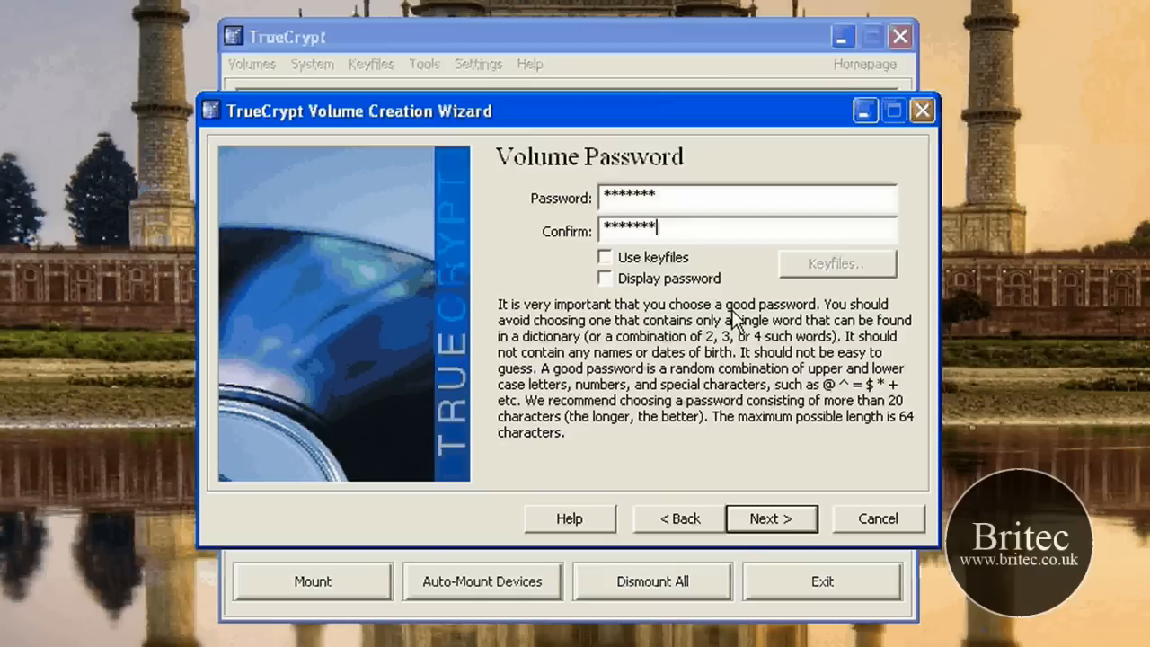
key("Return")
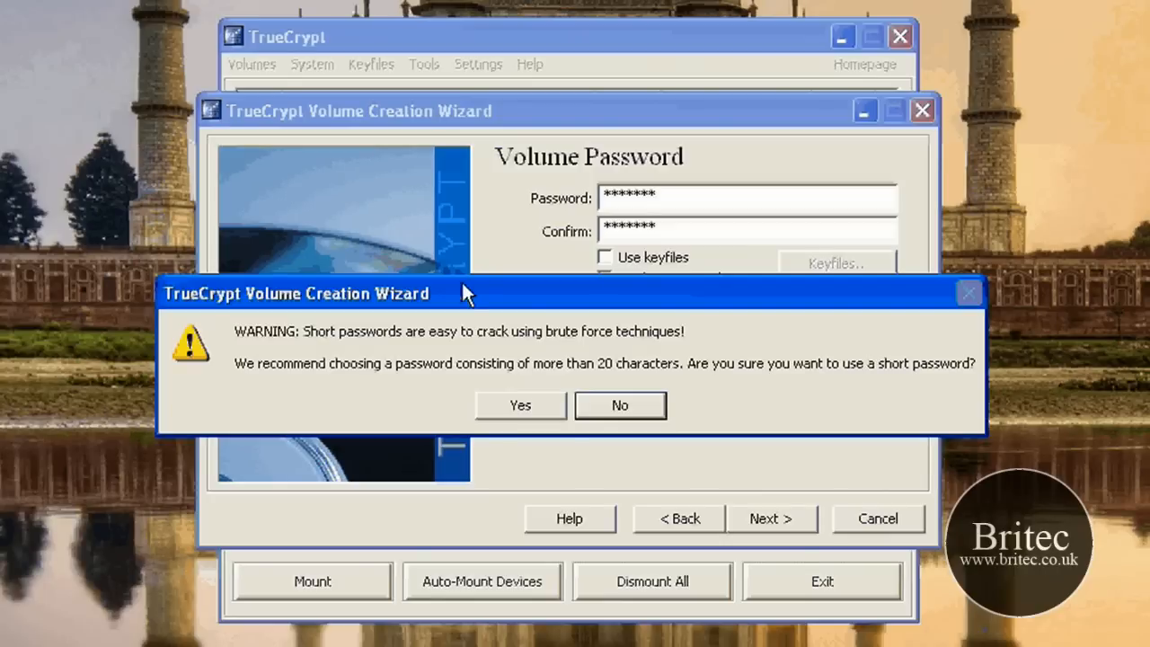
left_click(521, 408)
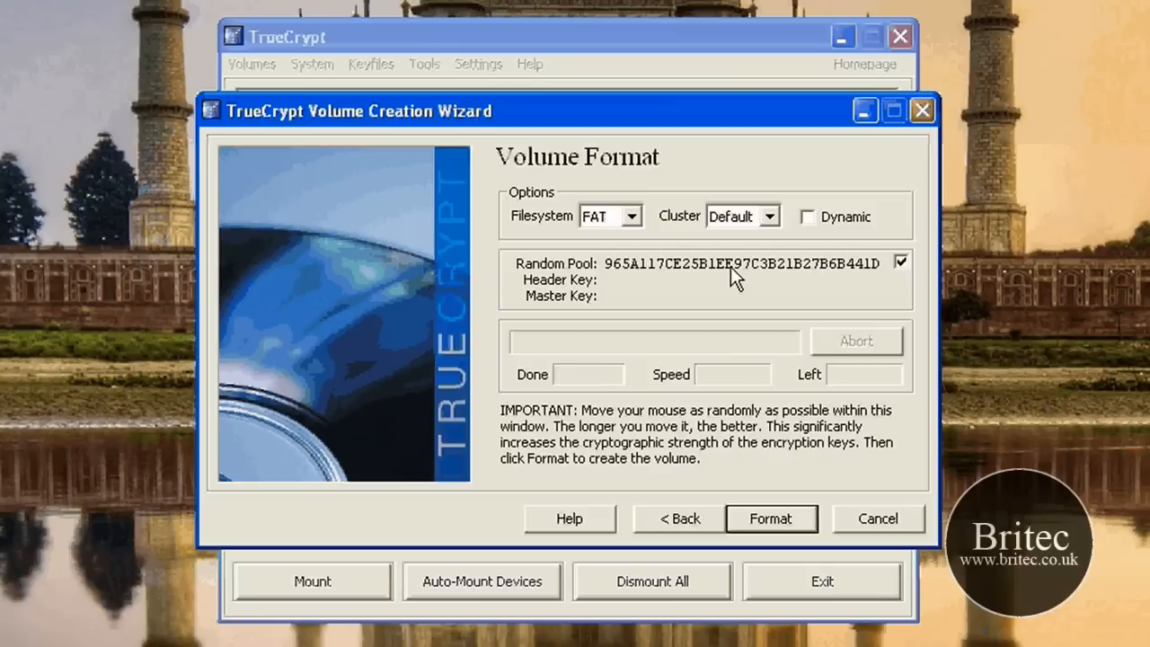
Step: Format the new volume with the FAT filesystem and default cluster size, and dismiss the completion message
left_click(630, 215)
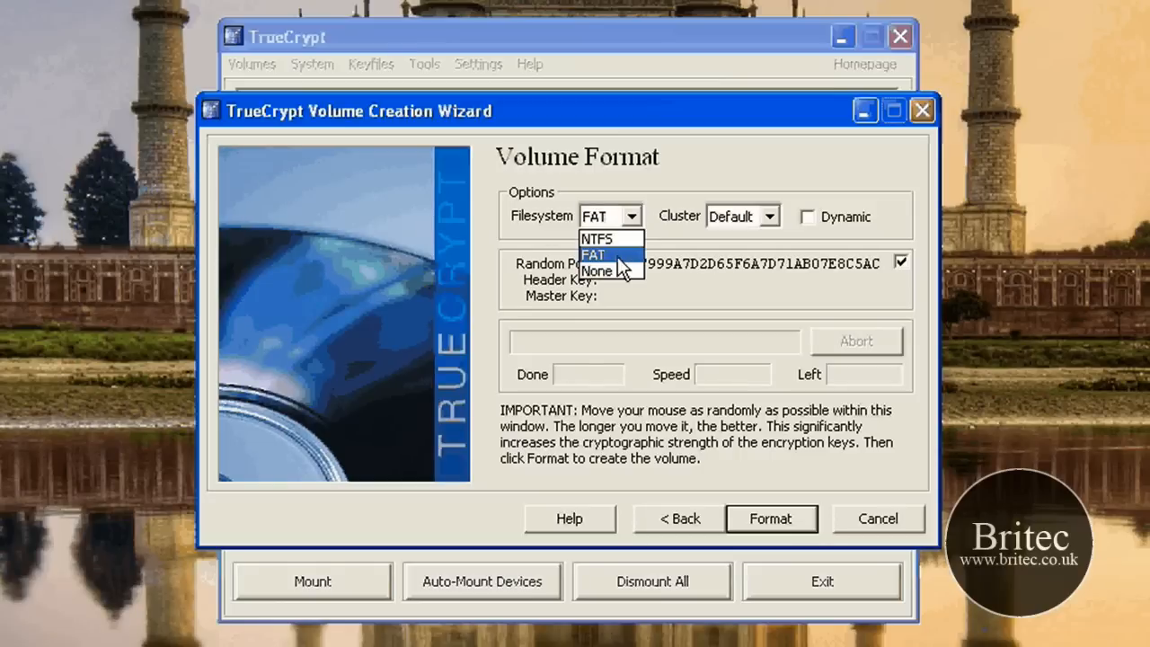
left_click(617, 255)
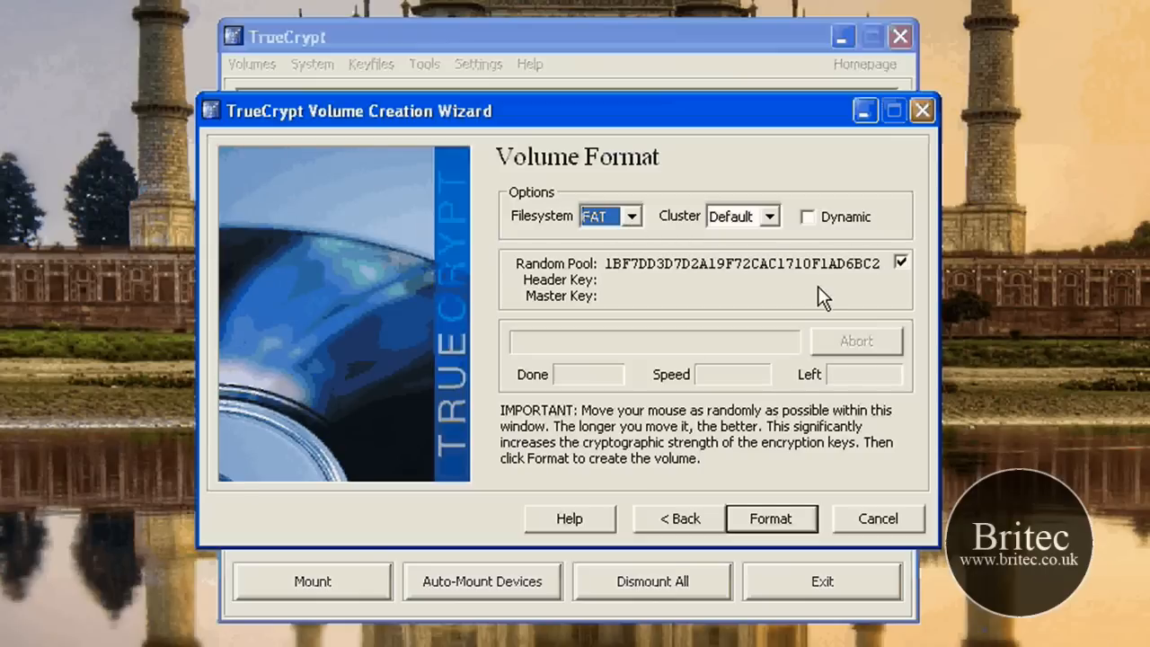
left_click(770, 519)
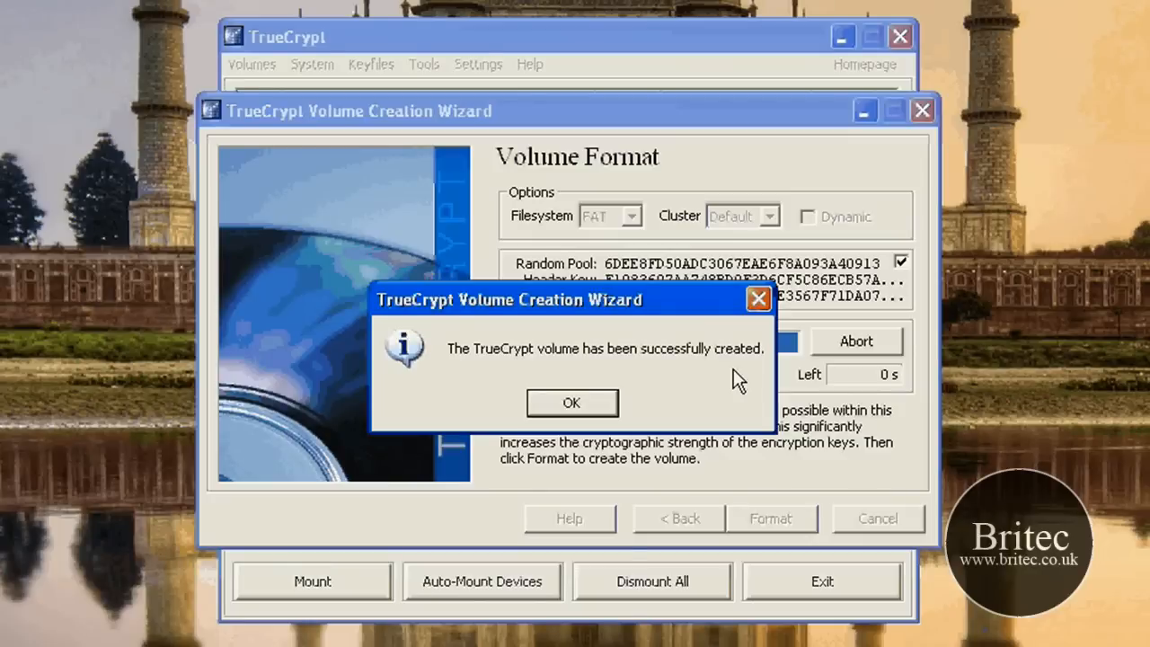
left_click(571, 403)
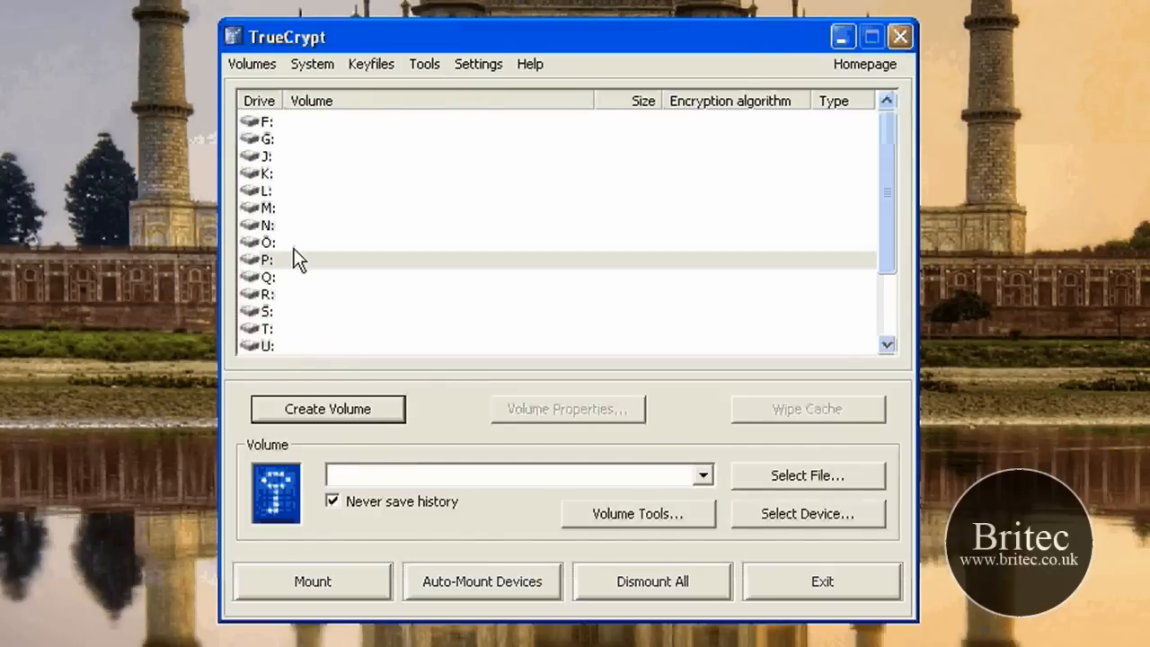
Step: Select drive letter W: and choose the container My files from E:\My Encrypted Folder as its volume
left_click_drag(880, 152, 884, 184)
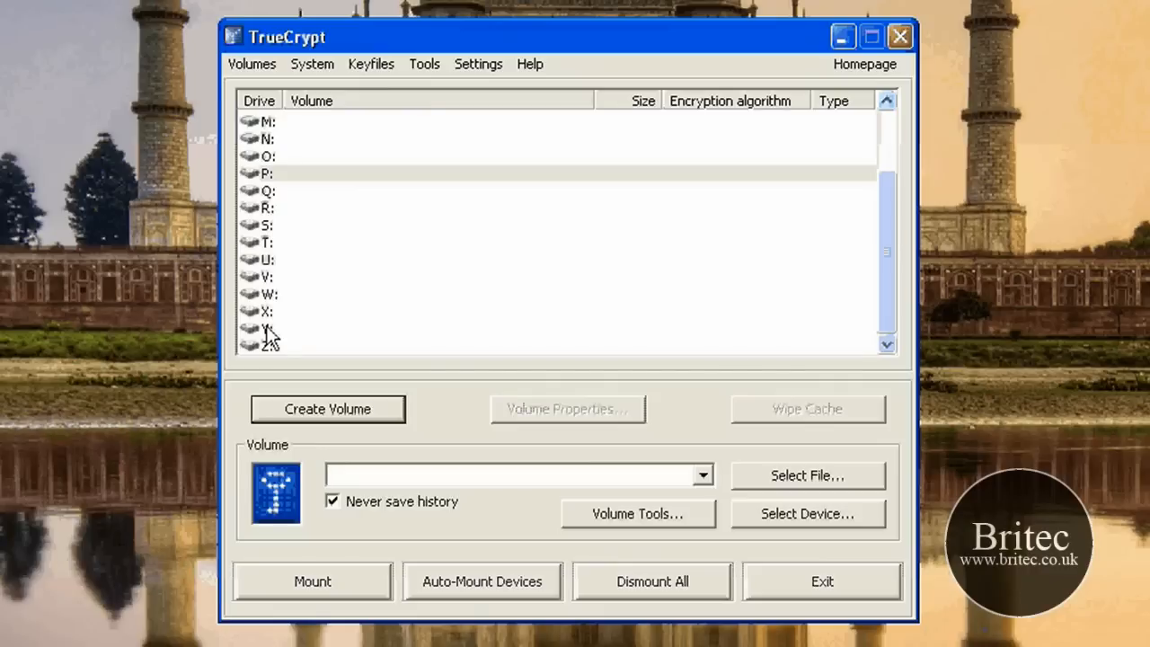
left_click(575, 295)
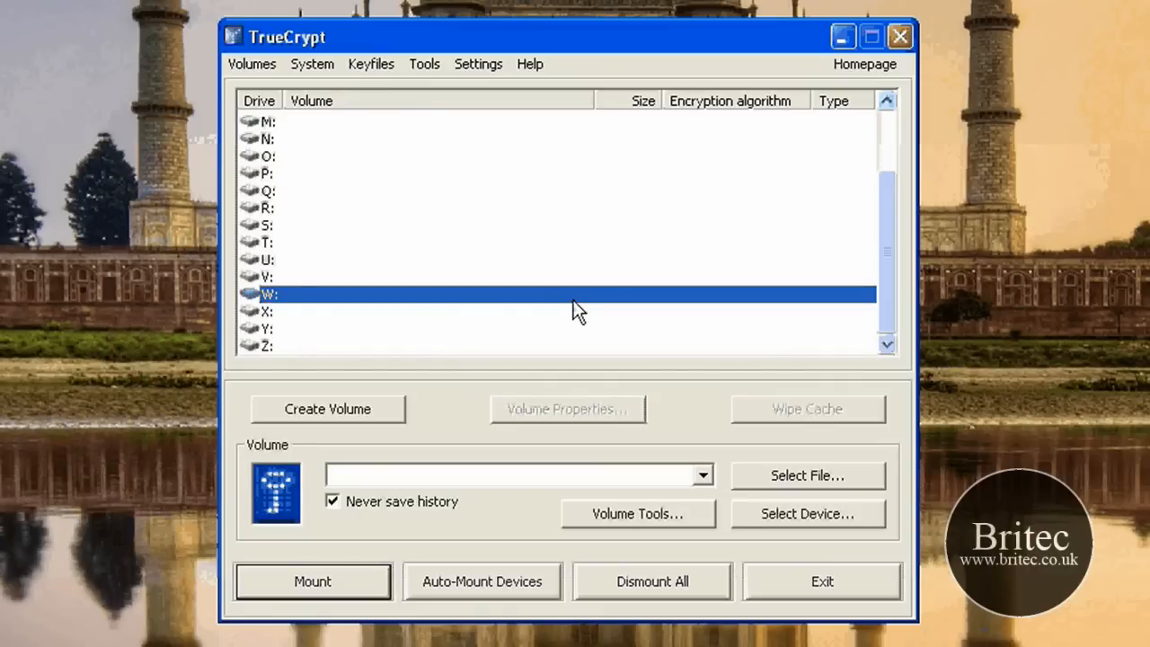
double_click(573, 298)
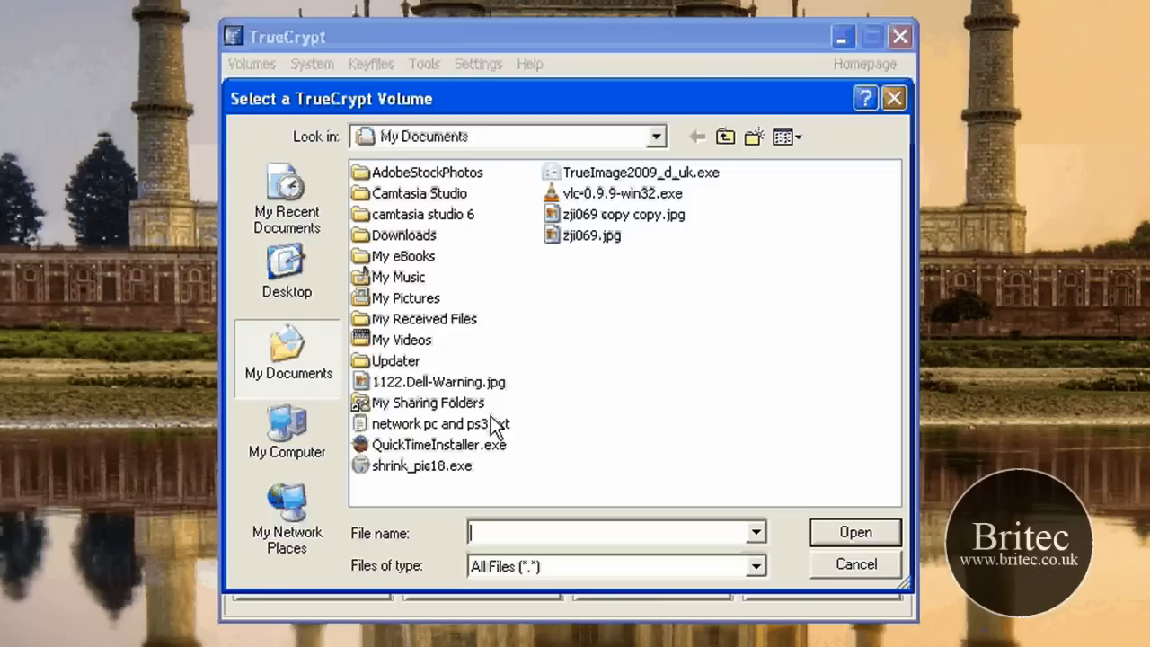
left_click(288, 430)
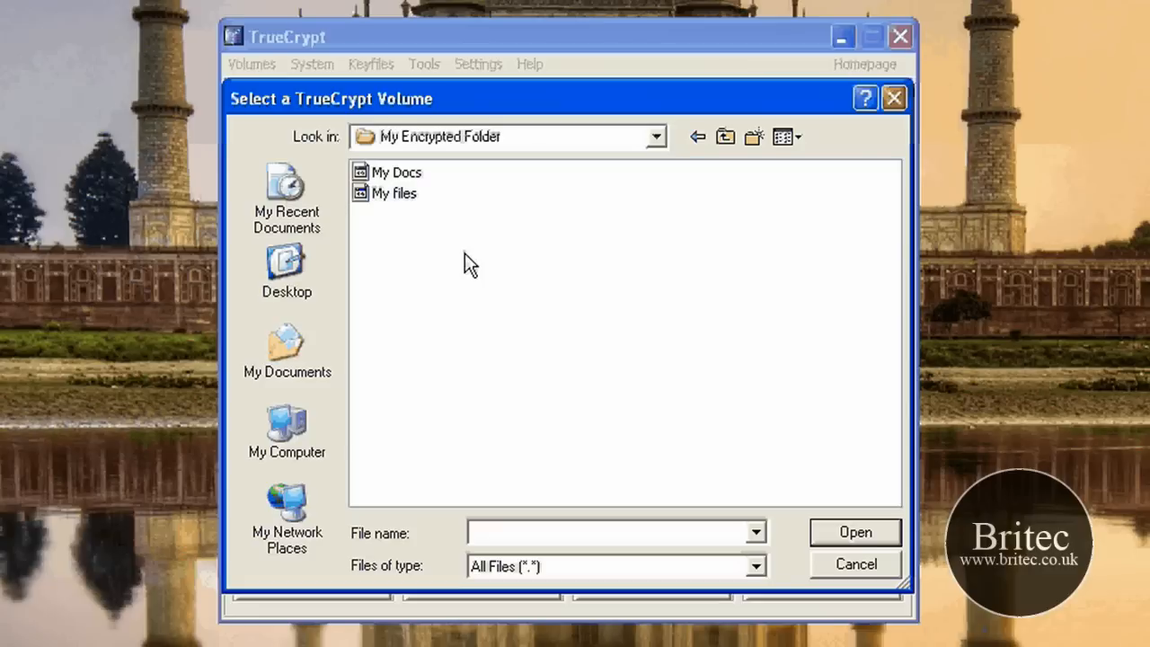
left_click(394, 193)
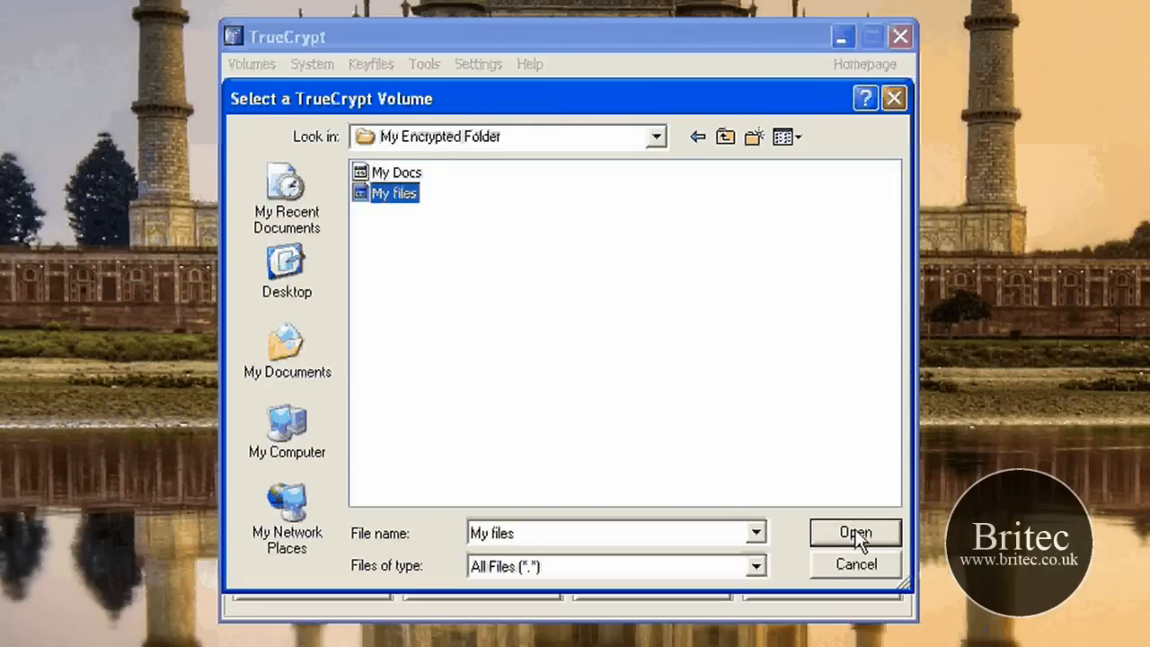
left_click(856, 534)
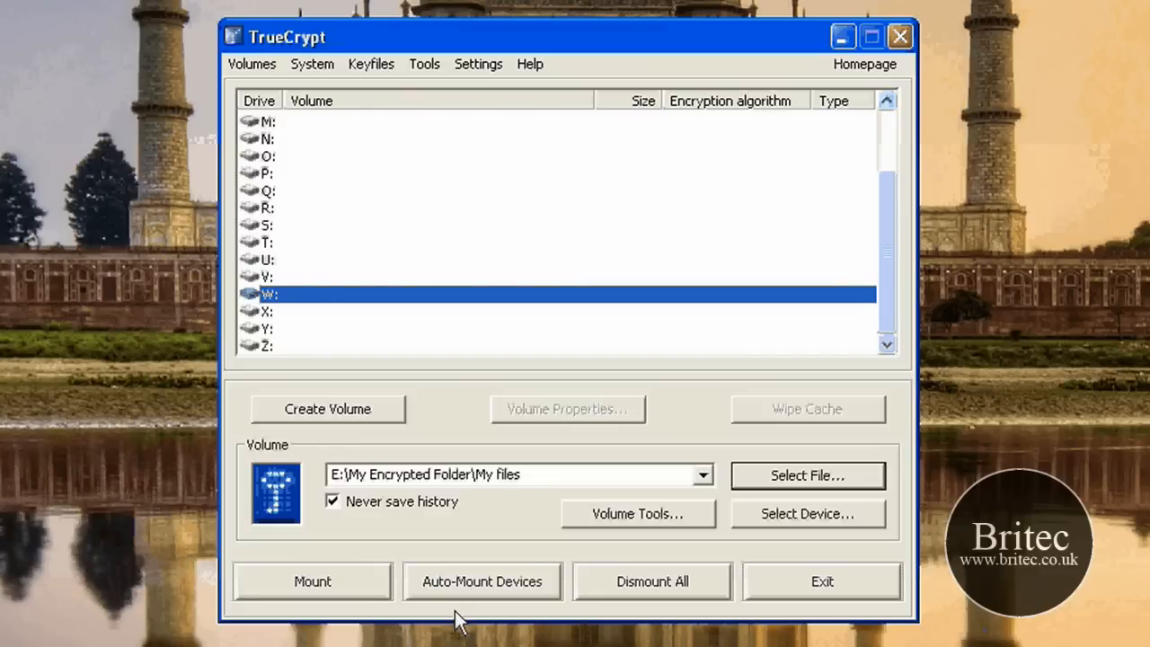
Step: Mount the My files container as drive W: by entering the volume password
left_click(338, 584)
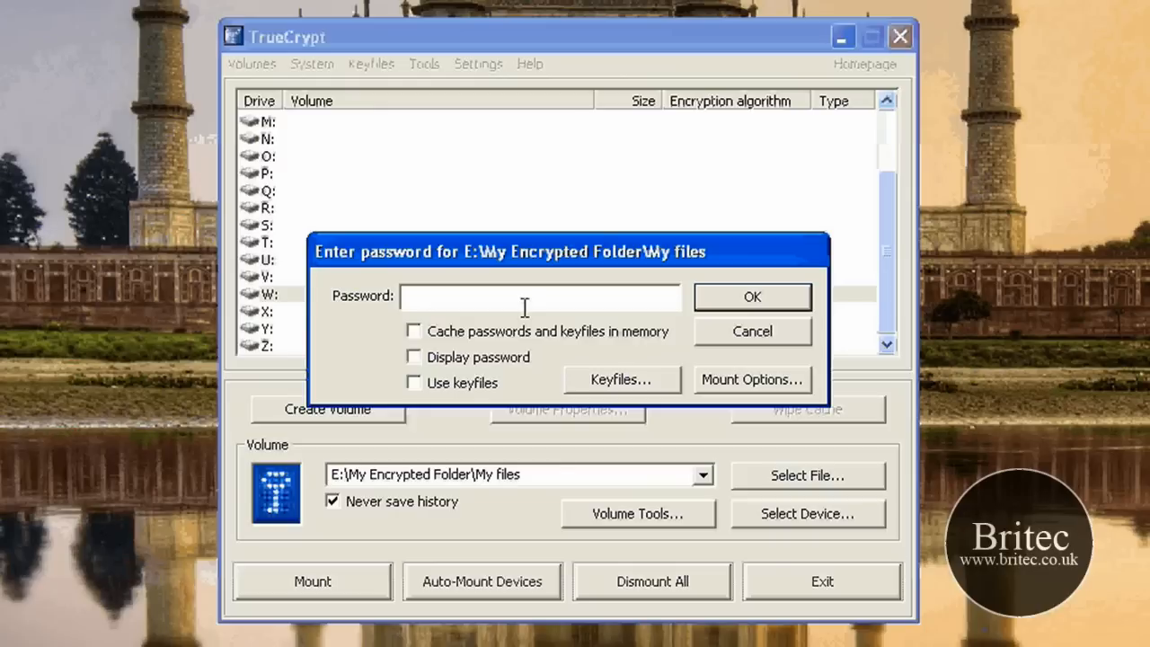
type("*******")
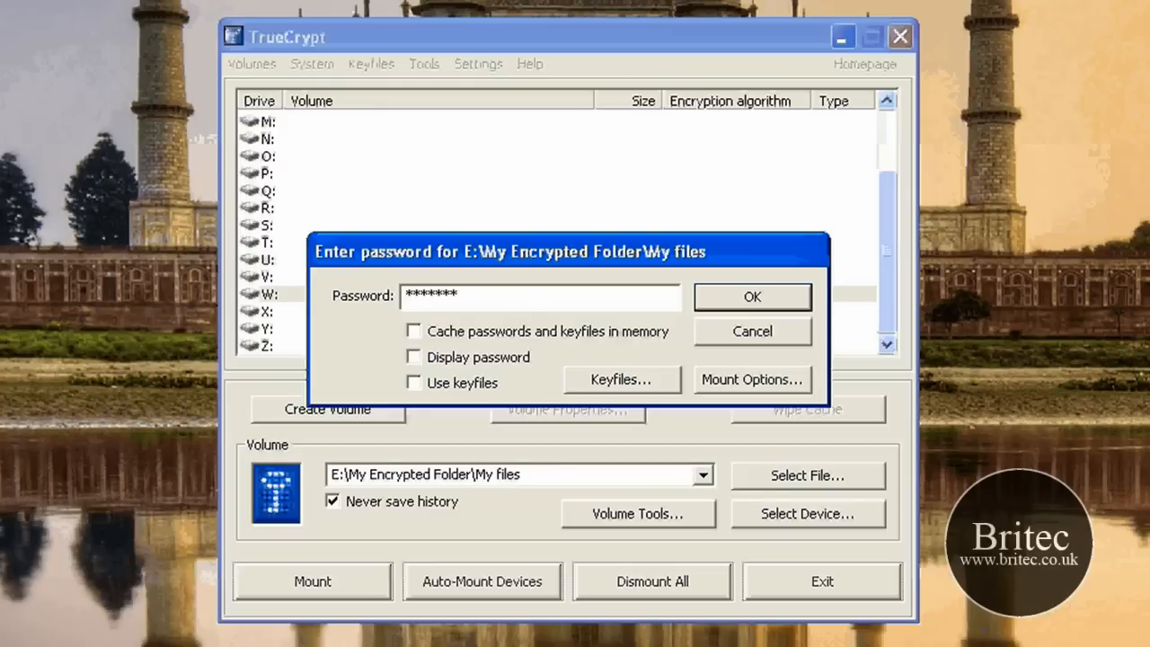
key("BackSpace")
key("BackSpace")
key("BackSpace")
key("BackSpace")
key("BackSpace")
key("BackSpace")
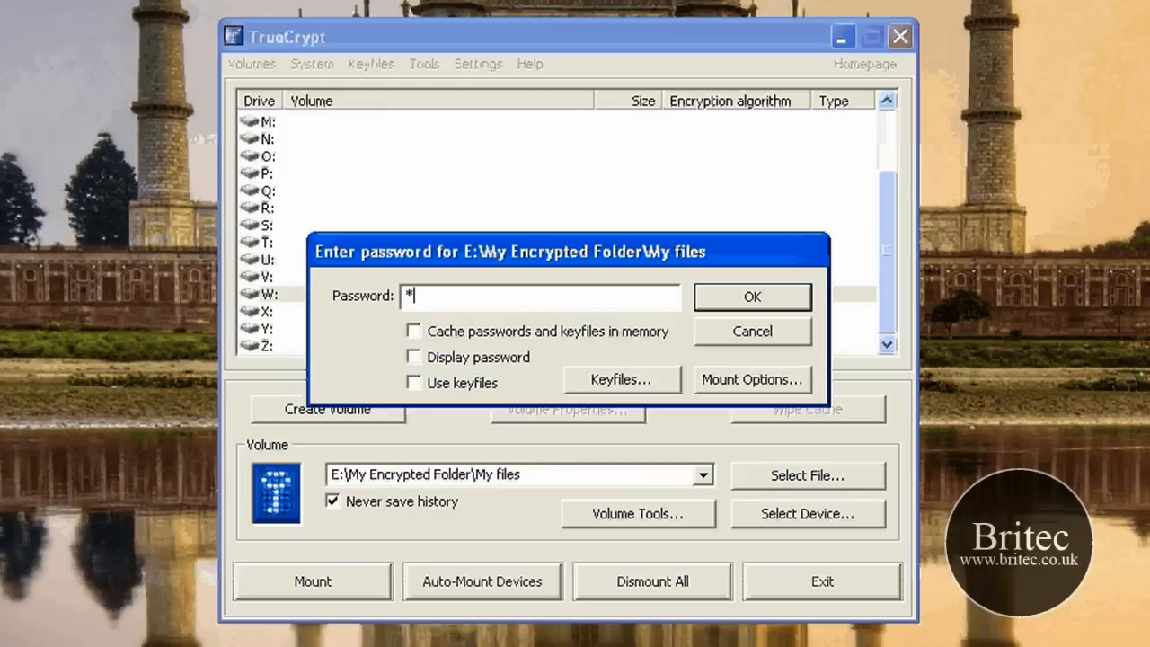
type("******")
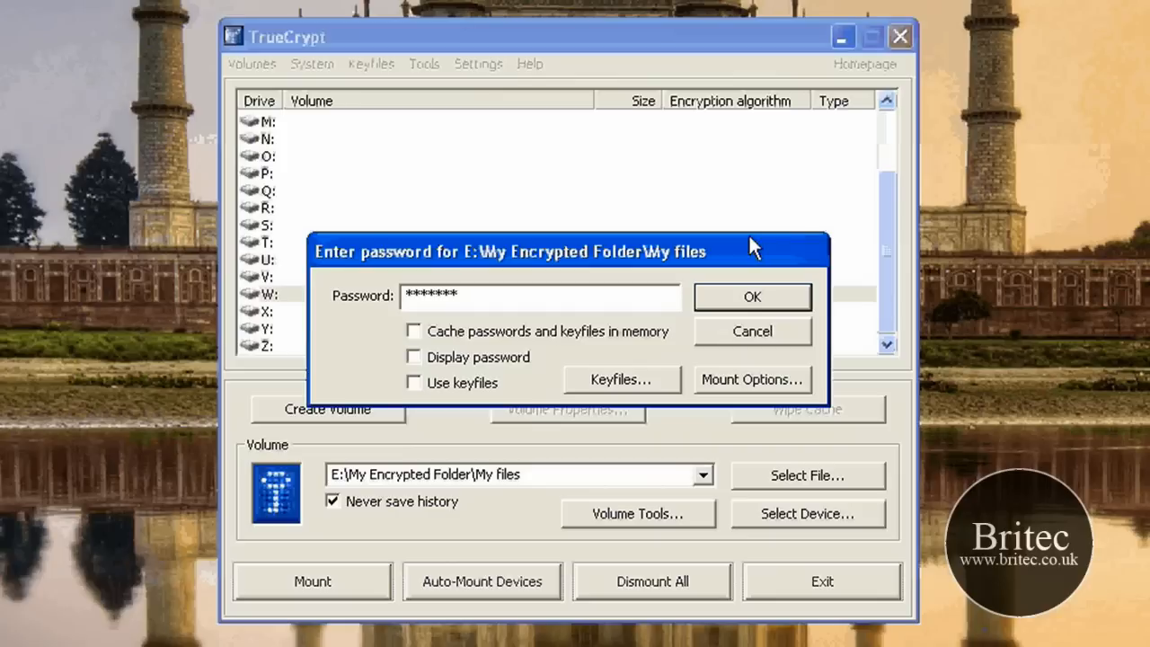
left_click(741, 290)
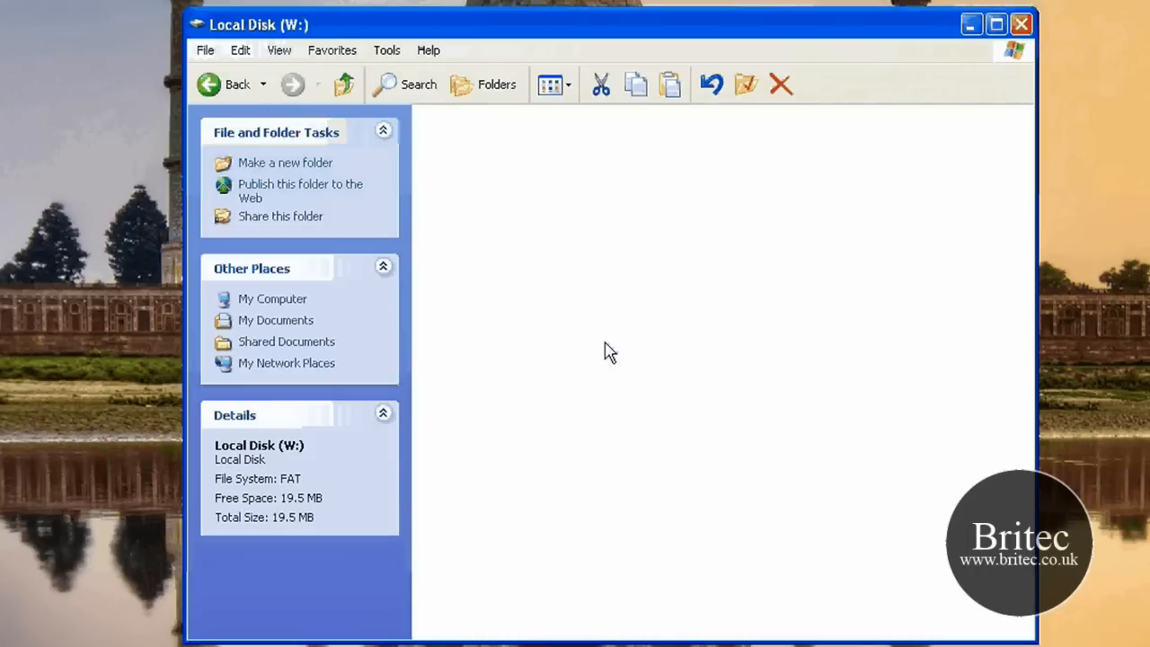
Step: Create a text document on drive W:, name it Bank Details.txt and open it in Notepad
right_click(549, 217)
mouse_move(682, 381)
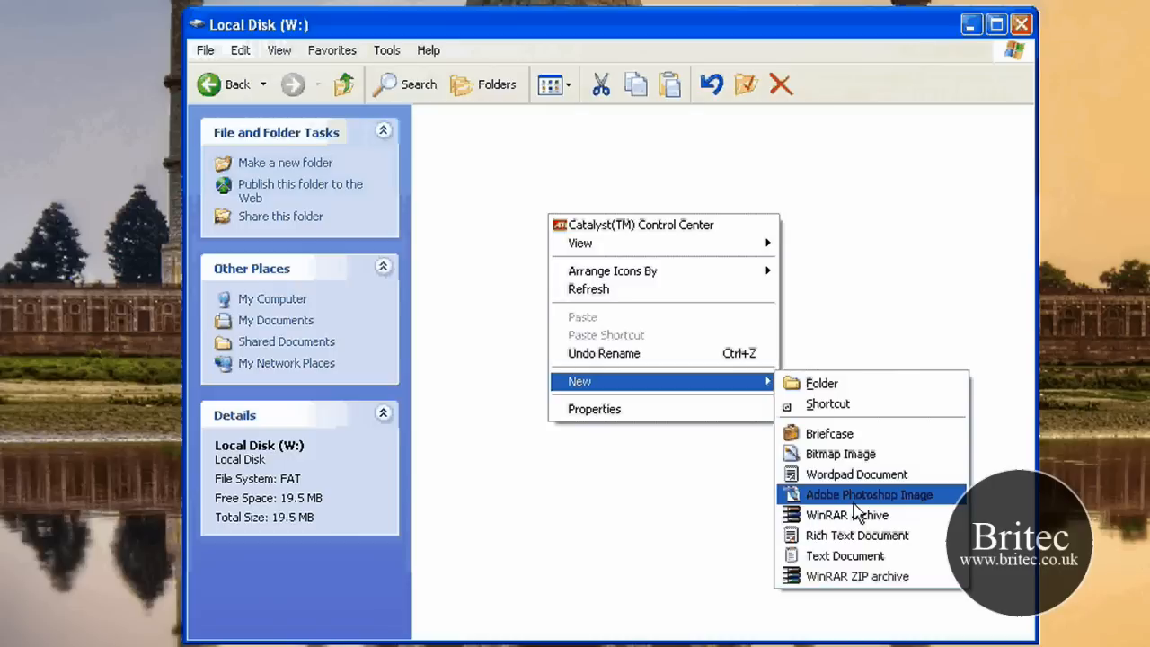
left_click(894, 570)
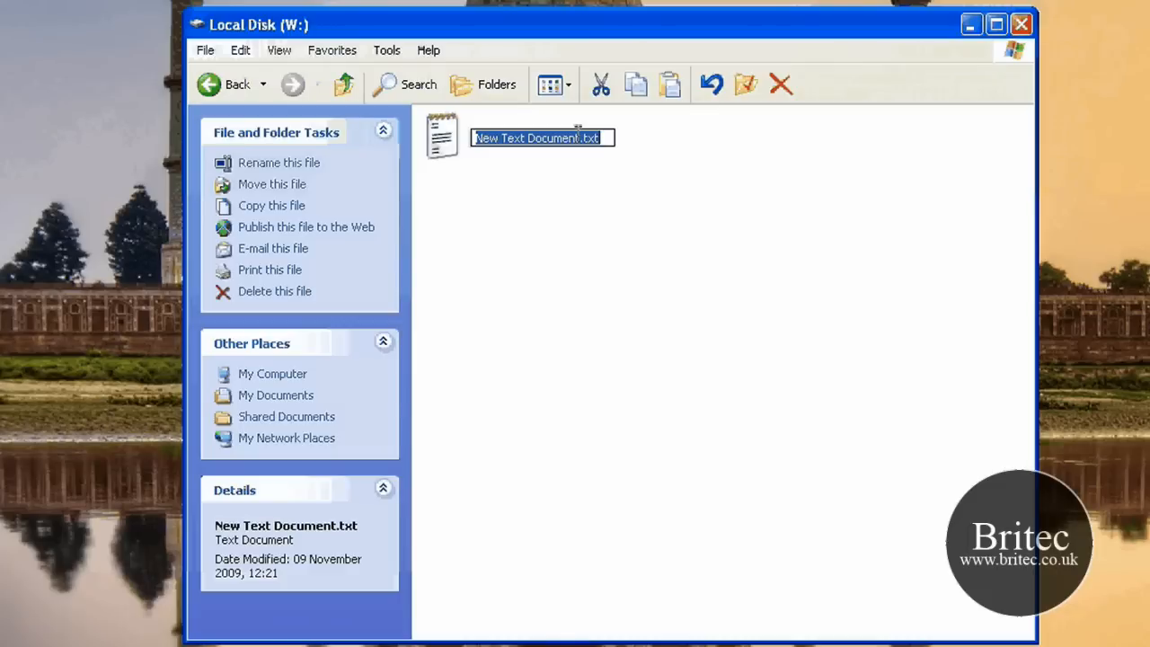
left_click_drag(579, 136, 473, 137)
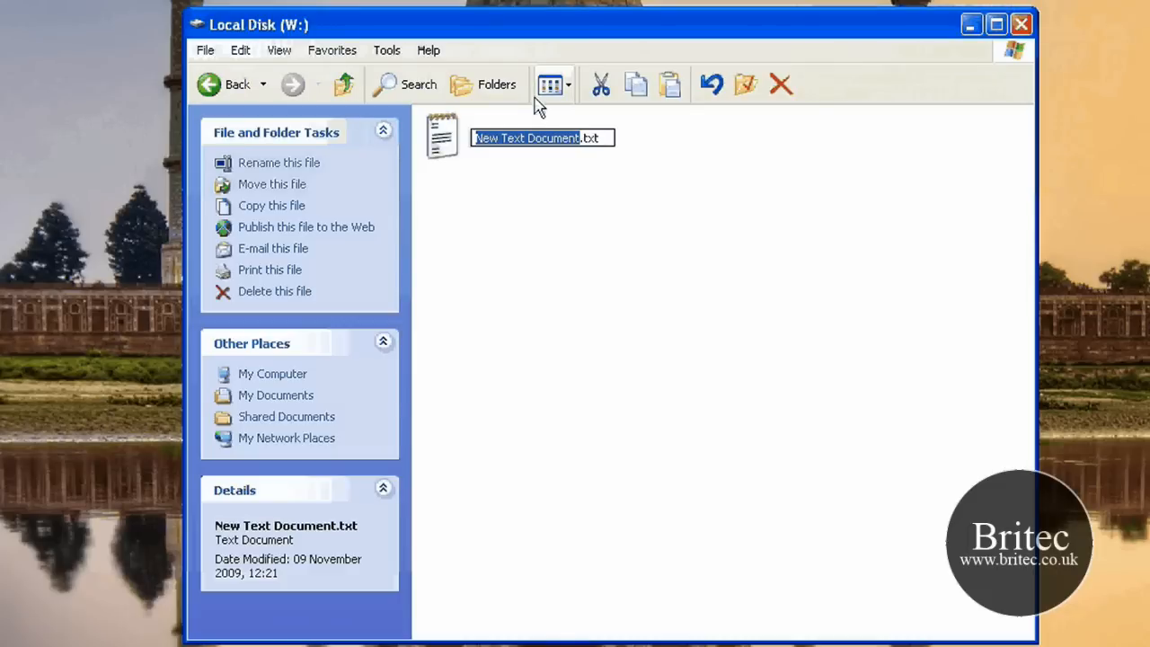
type("B")
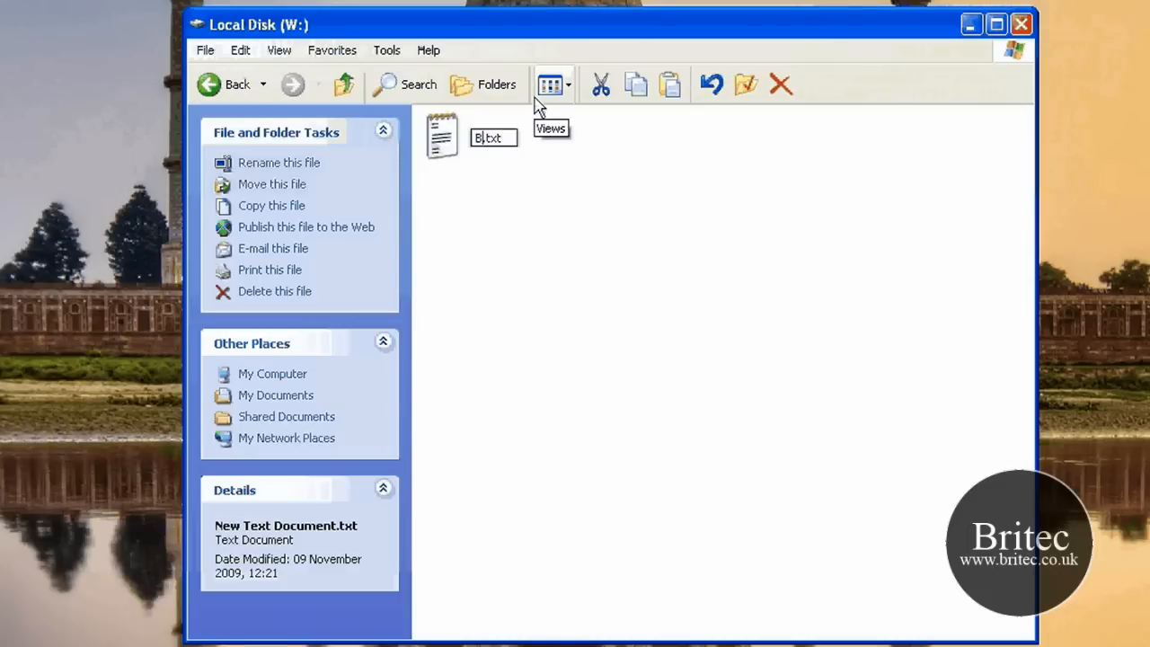
type("ank Details")
key("Return")
key("Return")
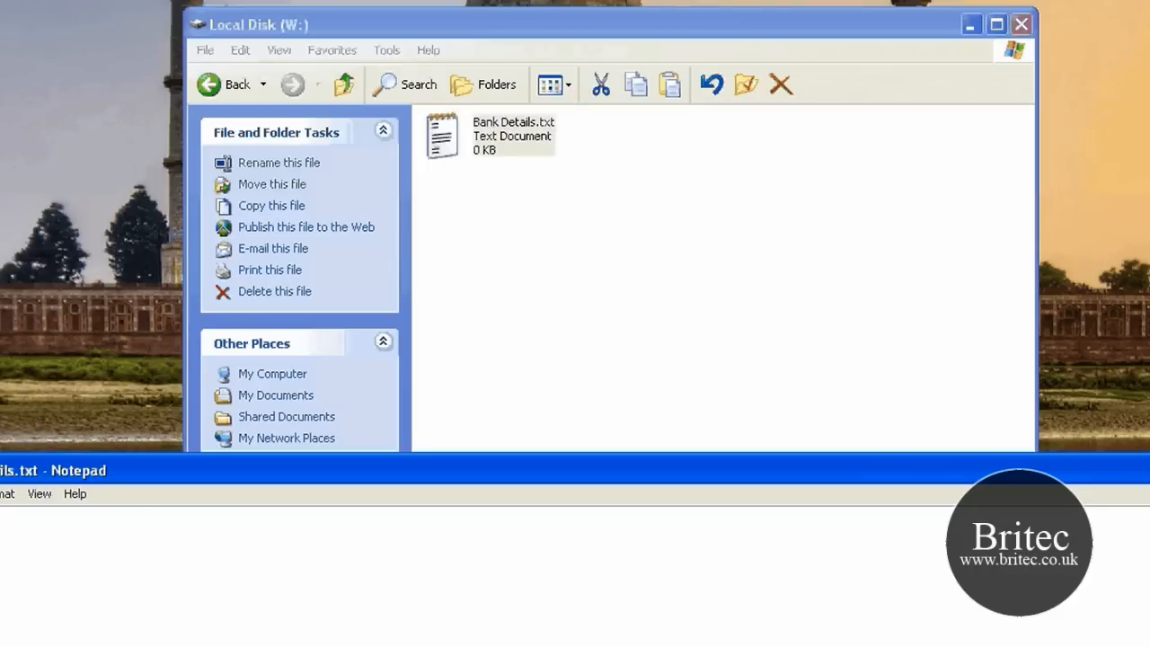
Step: Enter the account number and a password line in Bank Details.txt, save the file and close it
type("9")
key("Return")
type("password john ")
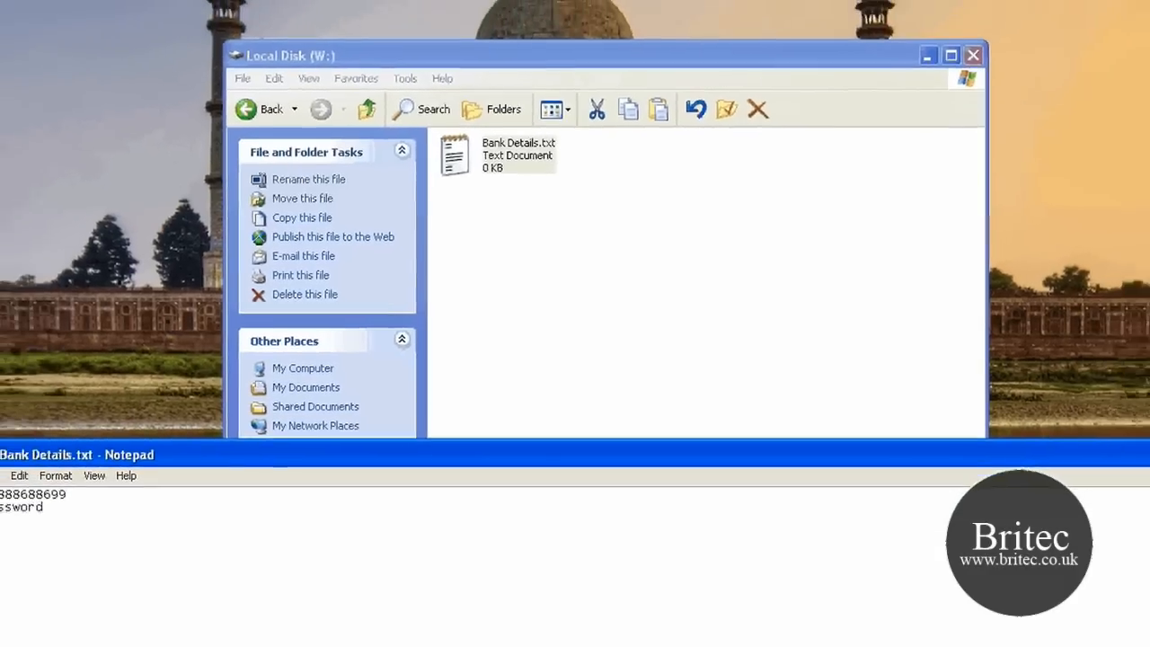
type("doe")
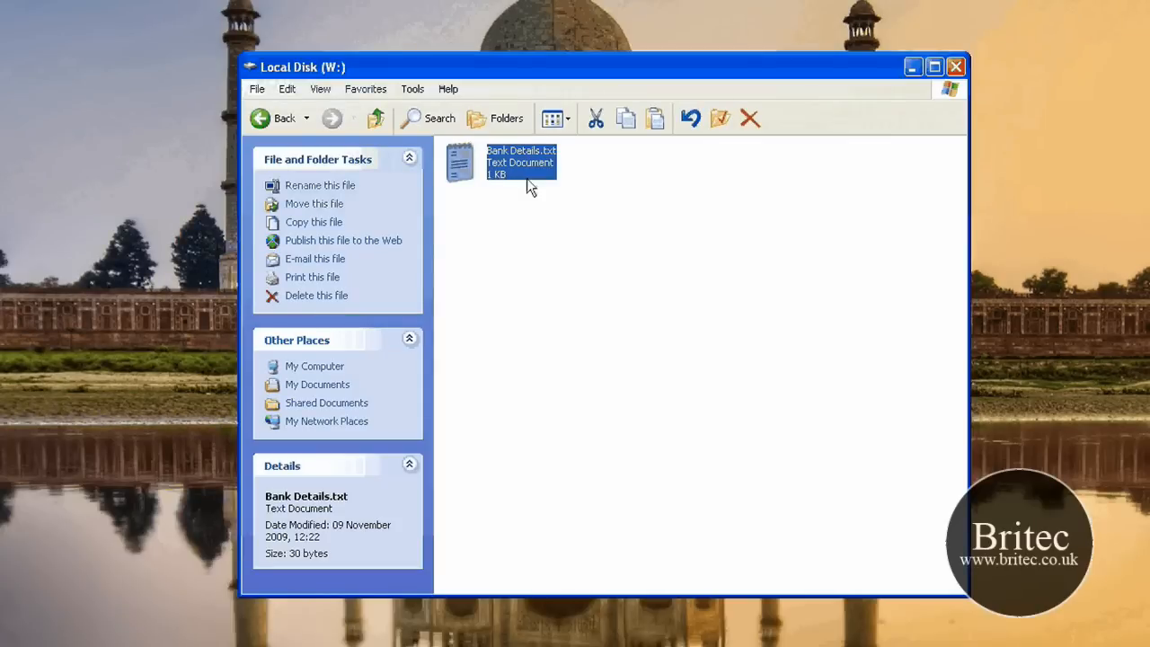
Step: Go back to My Computer, reopen drive W: to check the contents of Bank Details.txt, and leave the drive again
mouse_move(506, 171)
key("BackSpace")
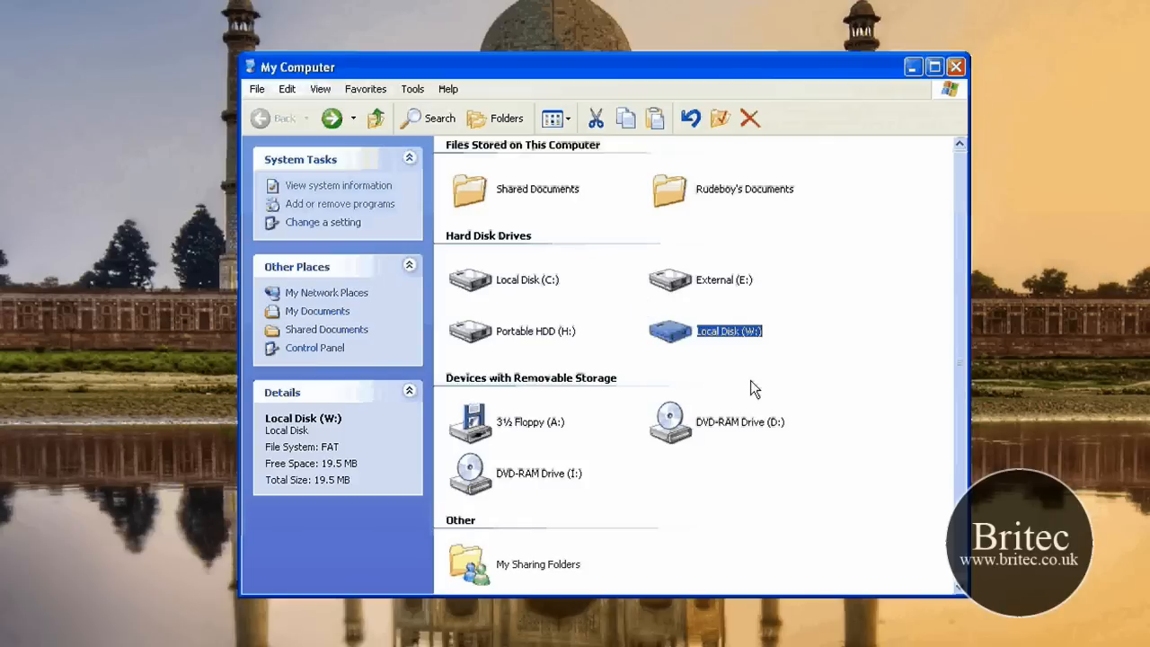
key("Return")
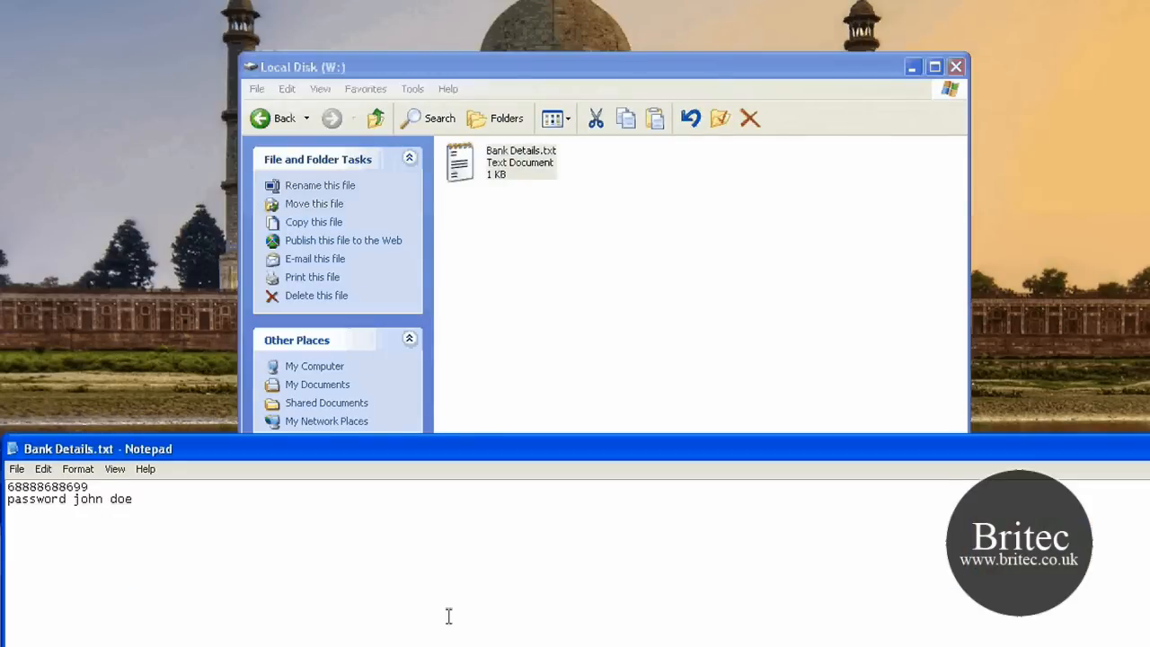
left_click_drag(449, 448, 423, 181)
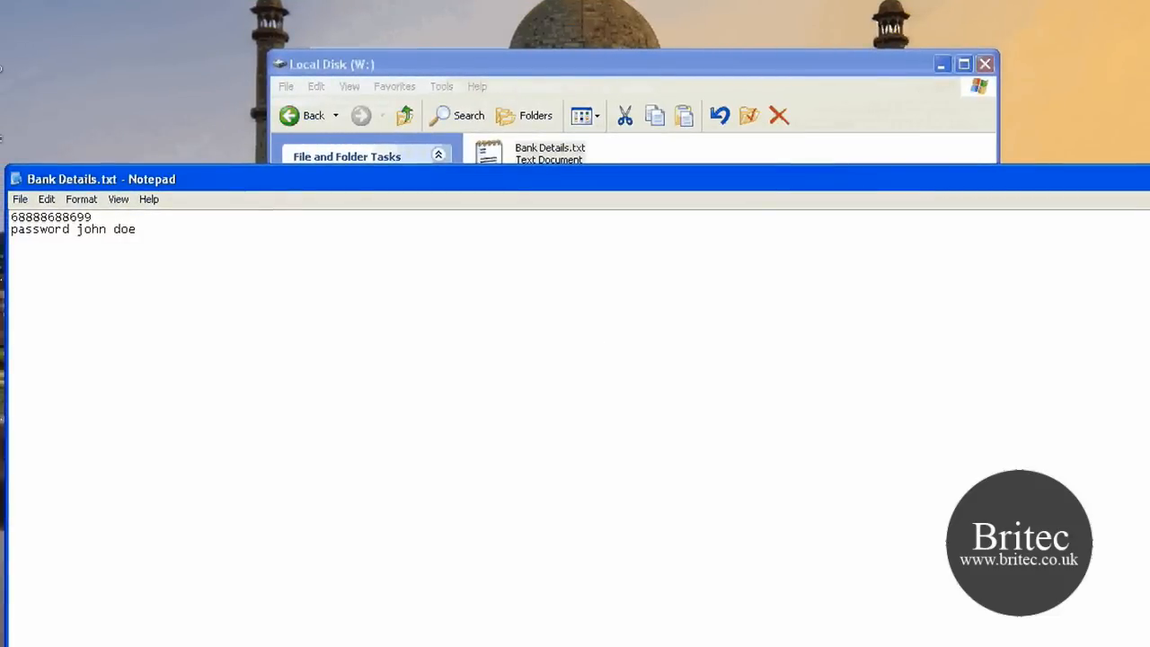
key("alt+F4")
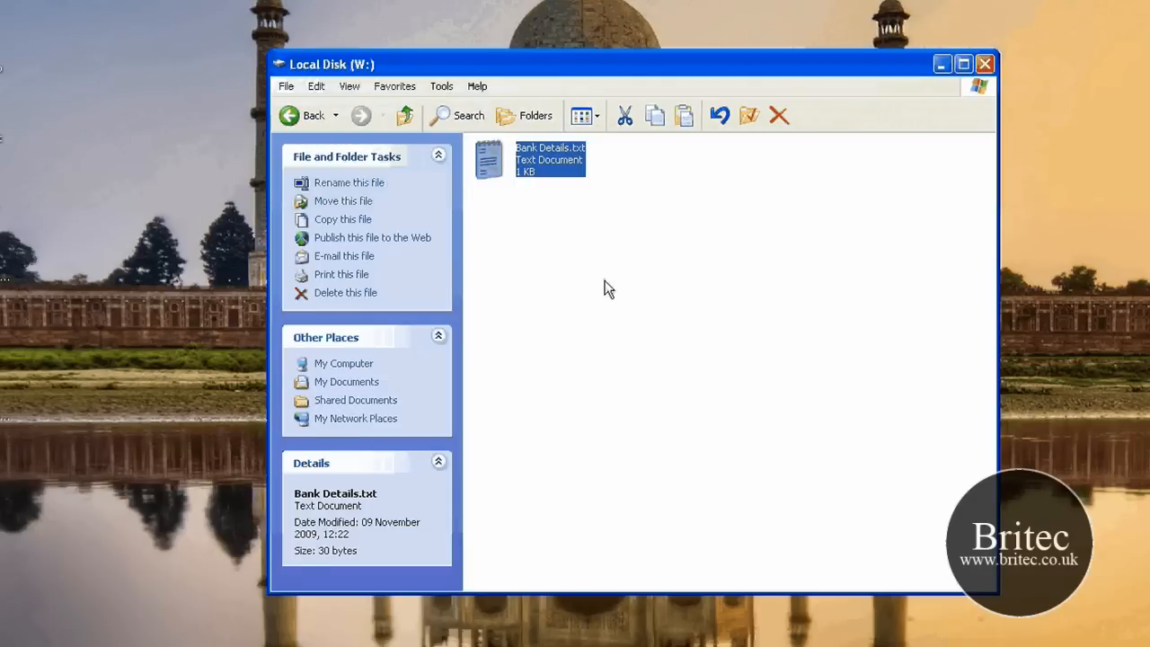
key("BackSpace")
Step: Switch to TrueCrypt, dismount the My files volume from drive W: and exit the program
mouse_move(713, 332)
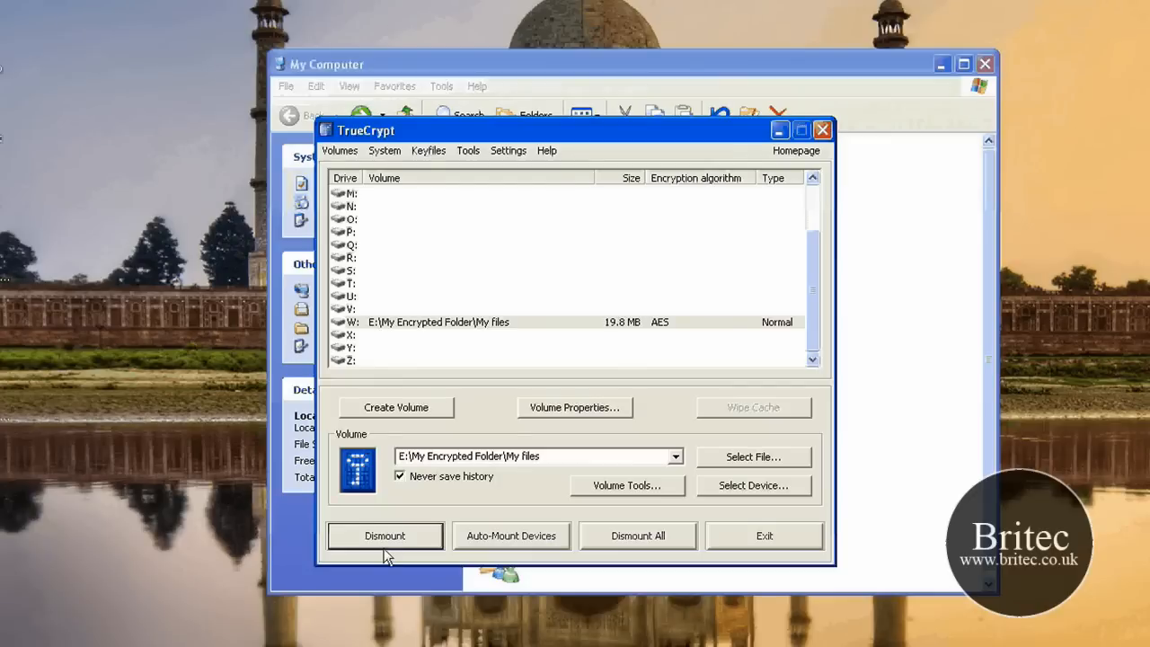
left_click(384, 544)
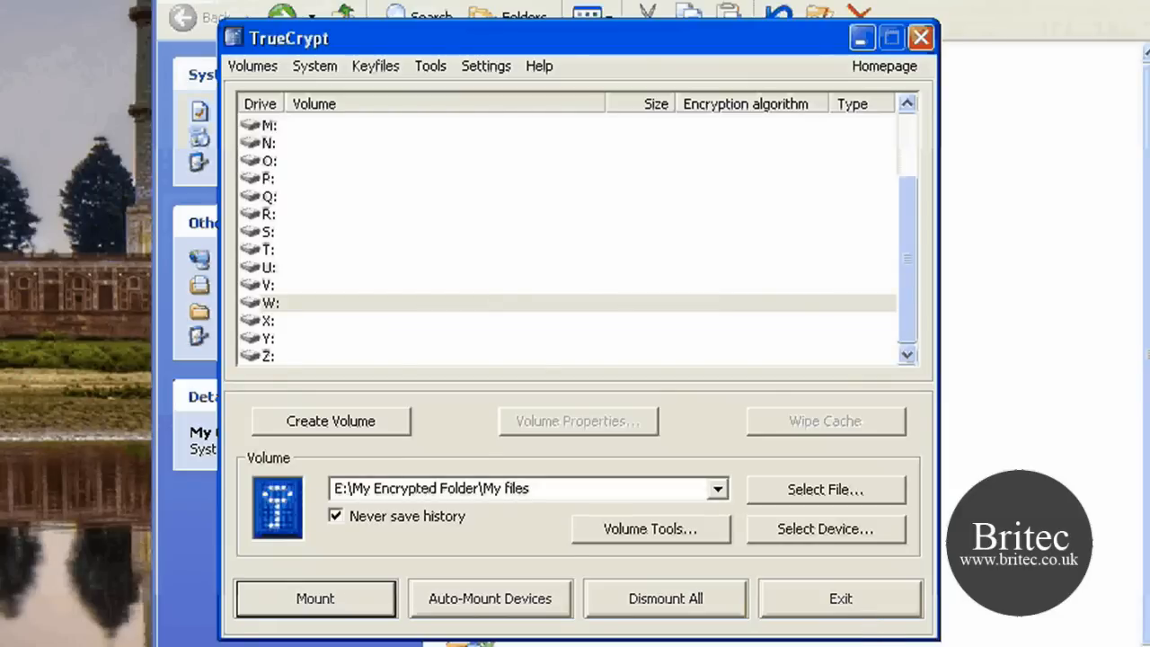
left_click(839, 598)
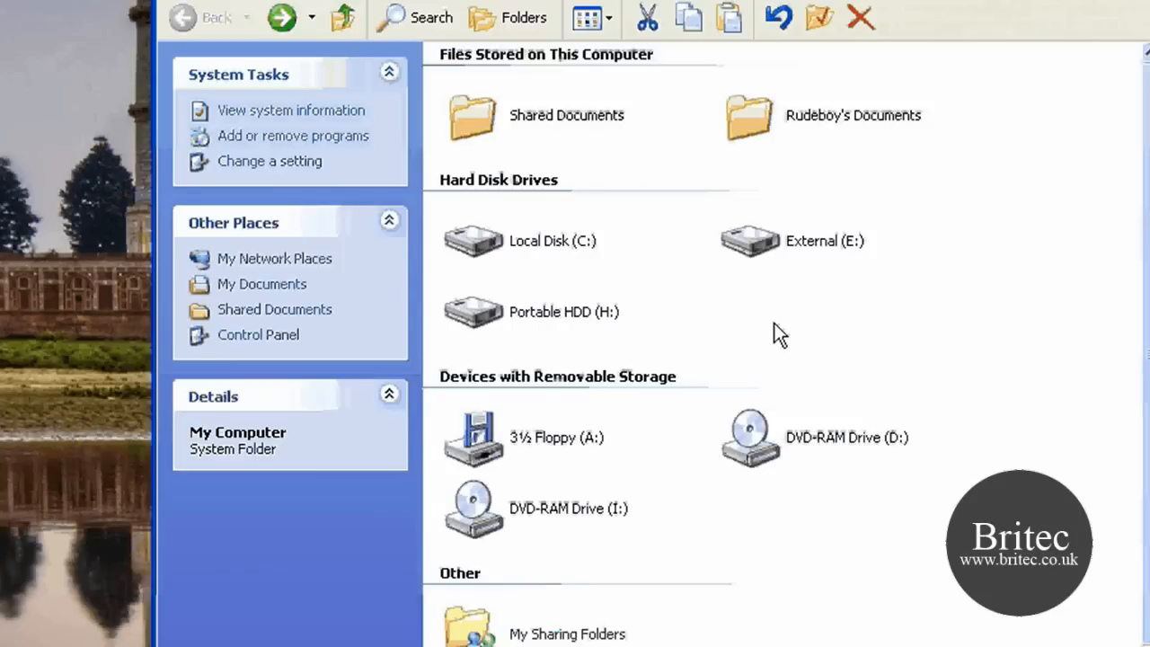
Step: Open My Encrypted Folder on External (E:) and examine the My files container file
double_click(735, 218)
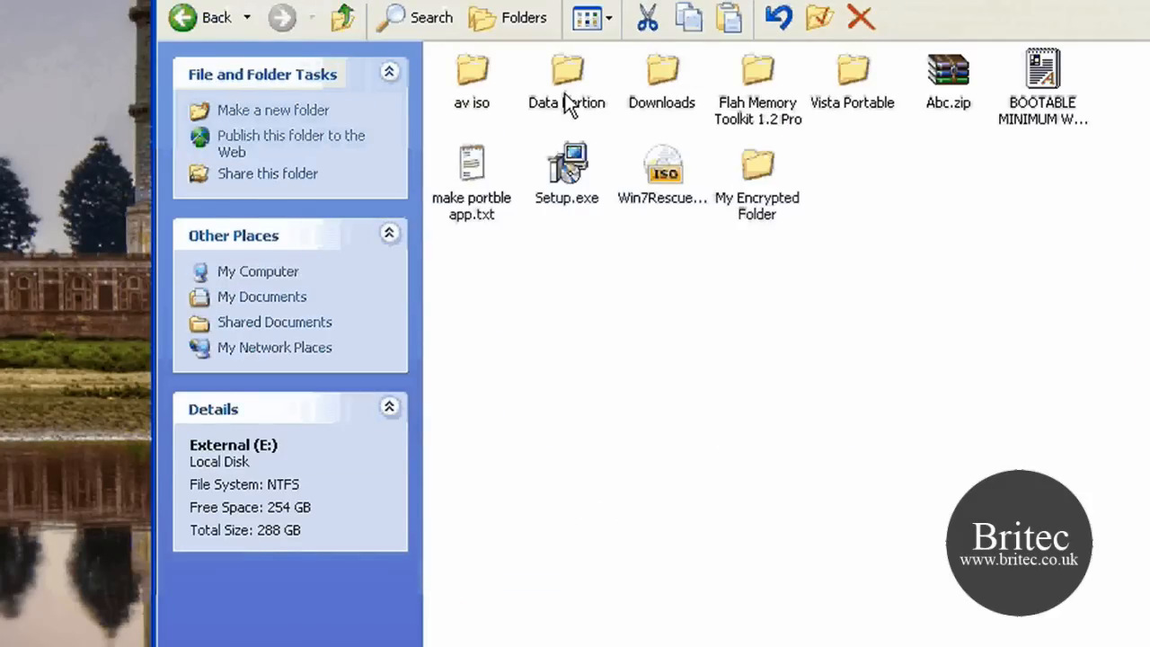
double_click(752, 167)
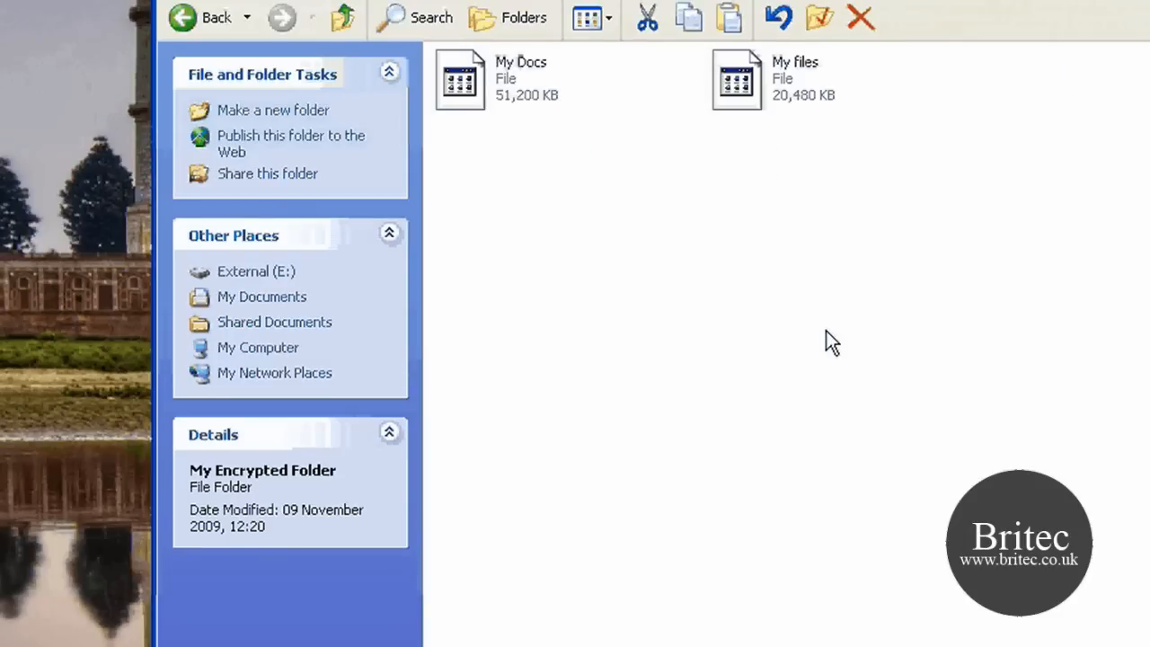
mouse_move(771, 111)
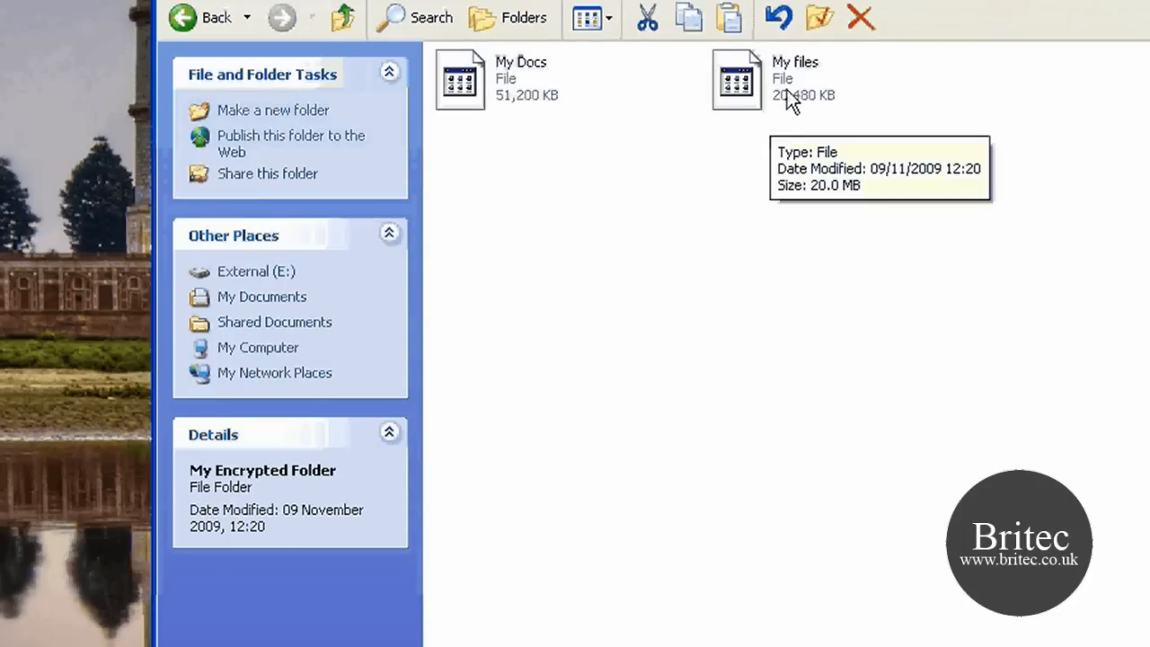
right_click(748, 80)
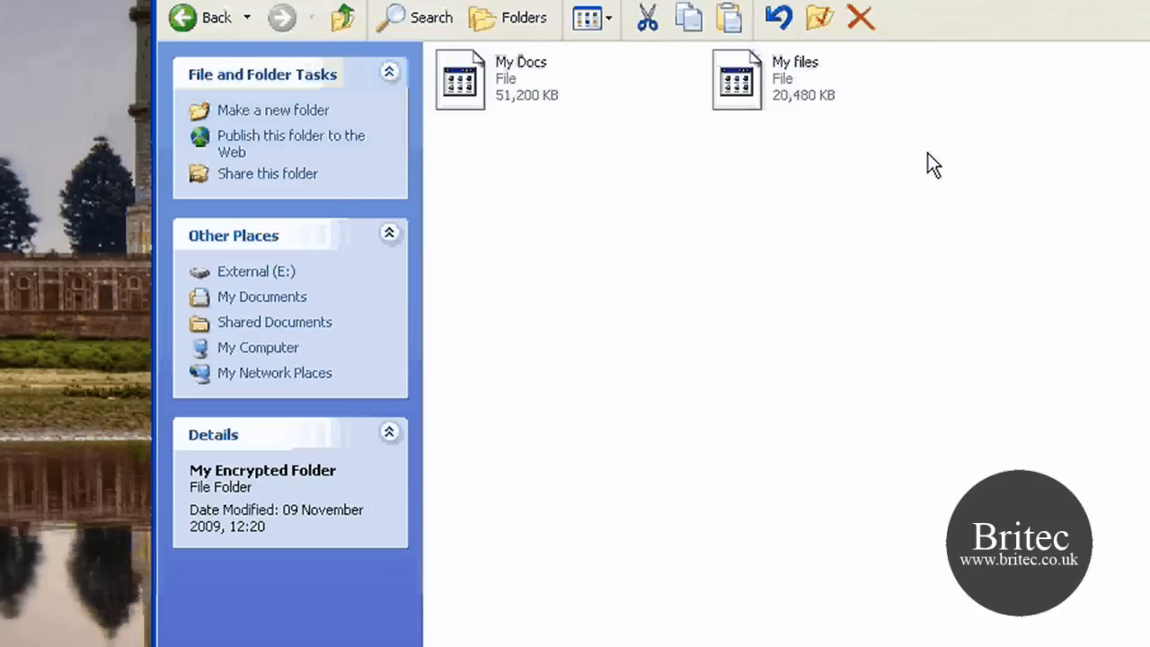
key("alt+Left")
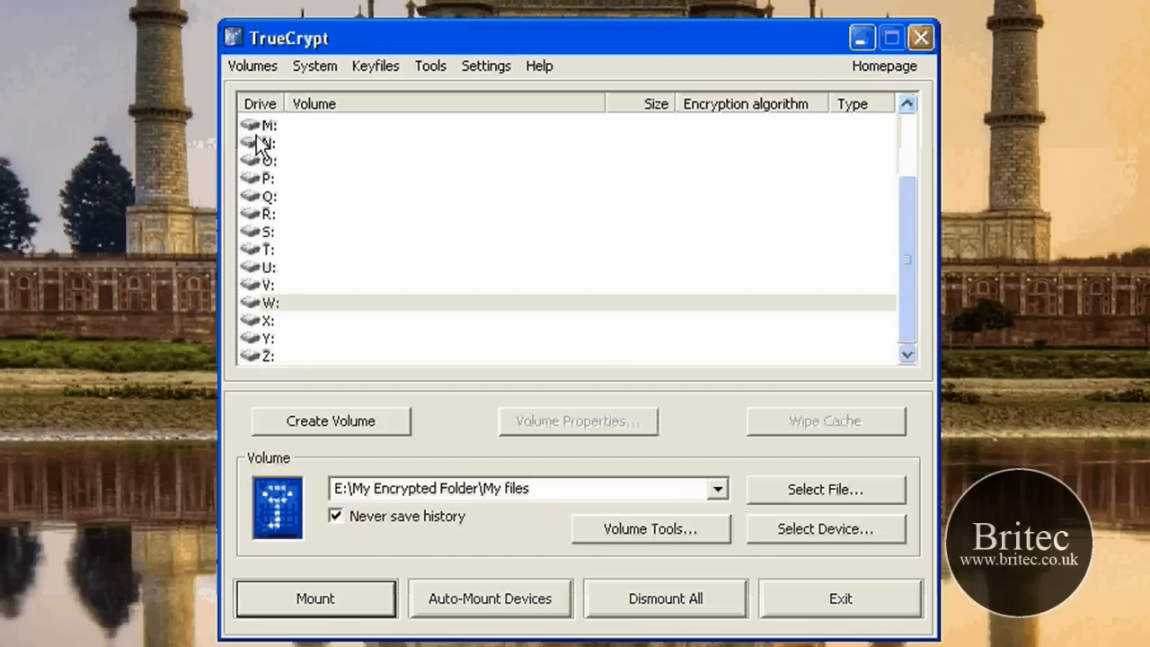
Step: In TrueCrypt, mount E:\My Encrypted Folder\My files as drive R: by entering the volume password
left_click(306, 302)
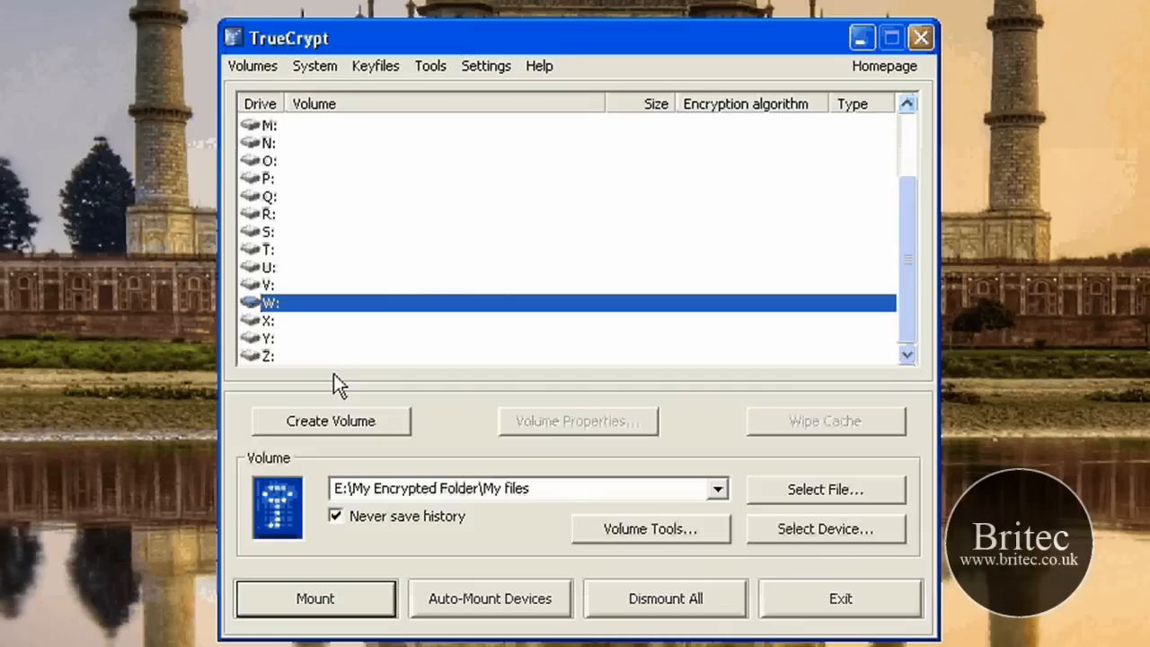
key("r")
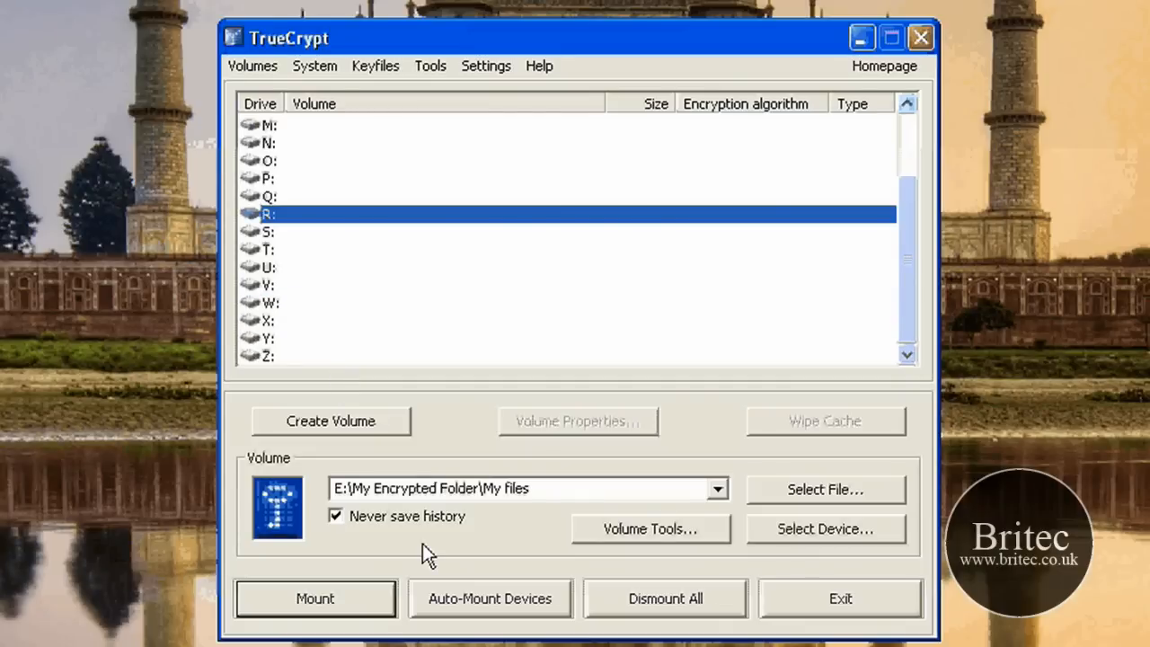
key("Return")
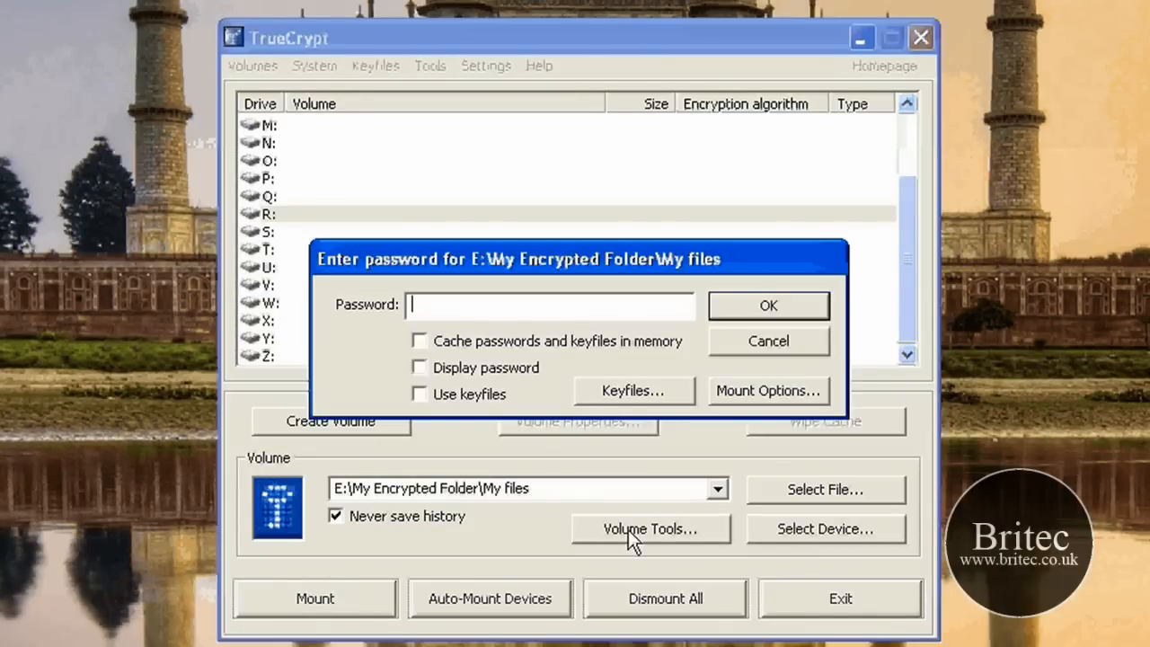
type("***")
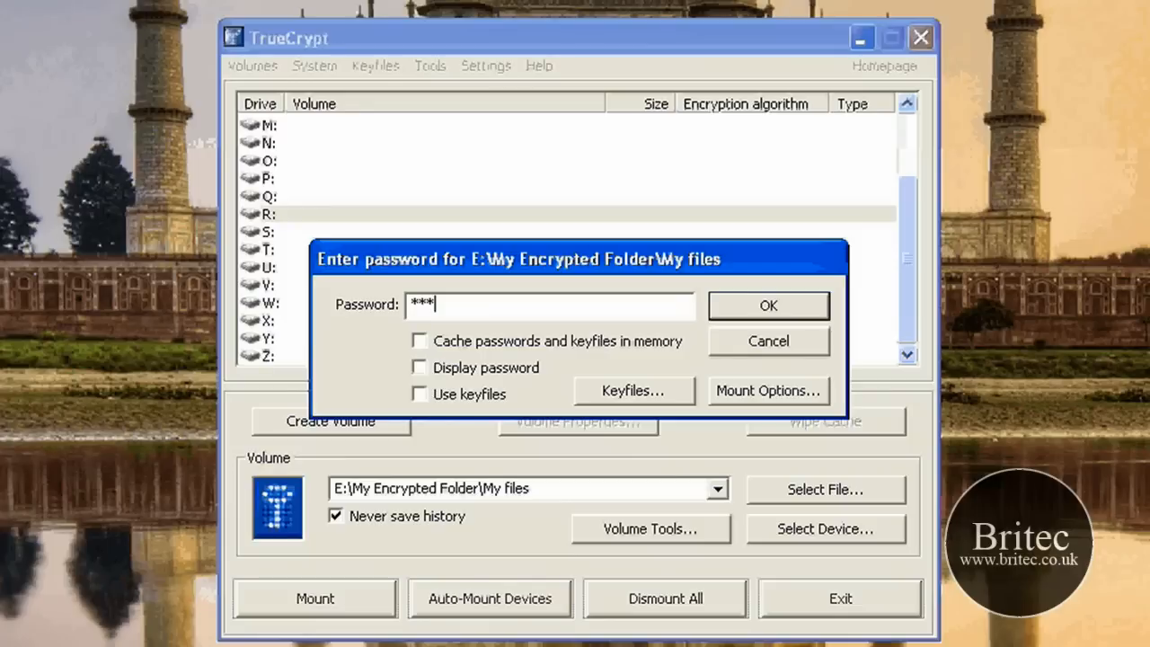
left_click(742, 316)
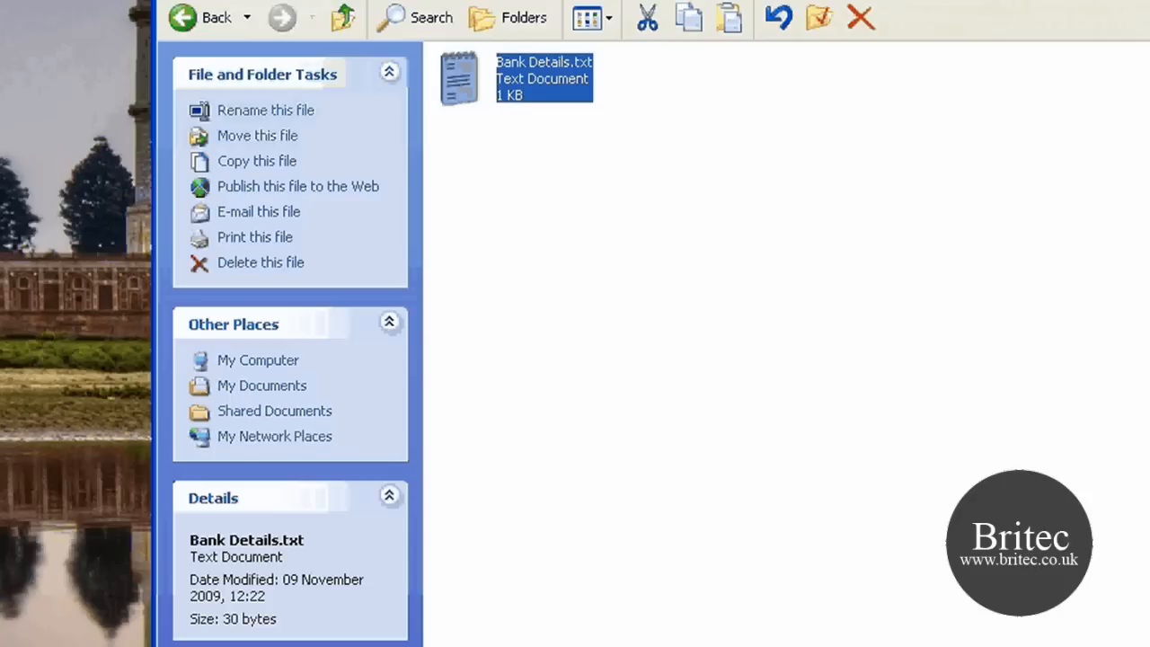
Step: Return to My Computer, dismount the volume from drive R: in TrueCrypt and close the program
key("alt+Left")
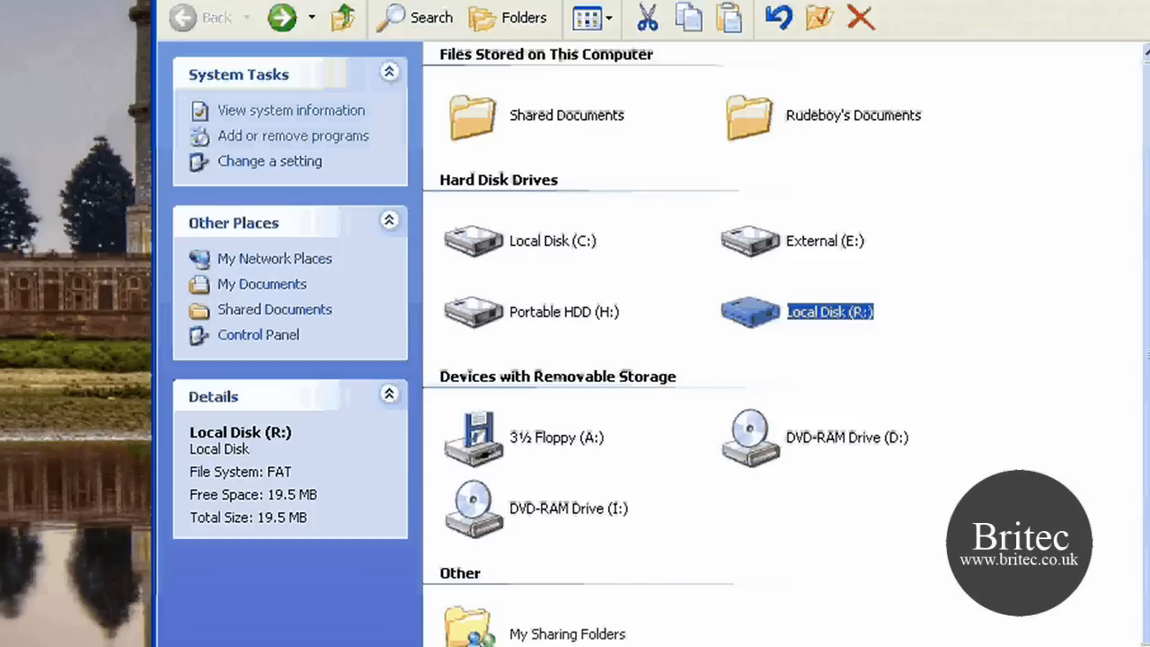
left_click(517, 644)
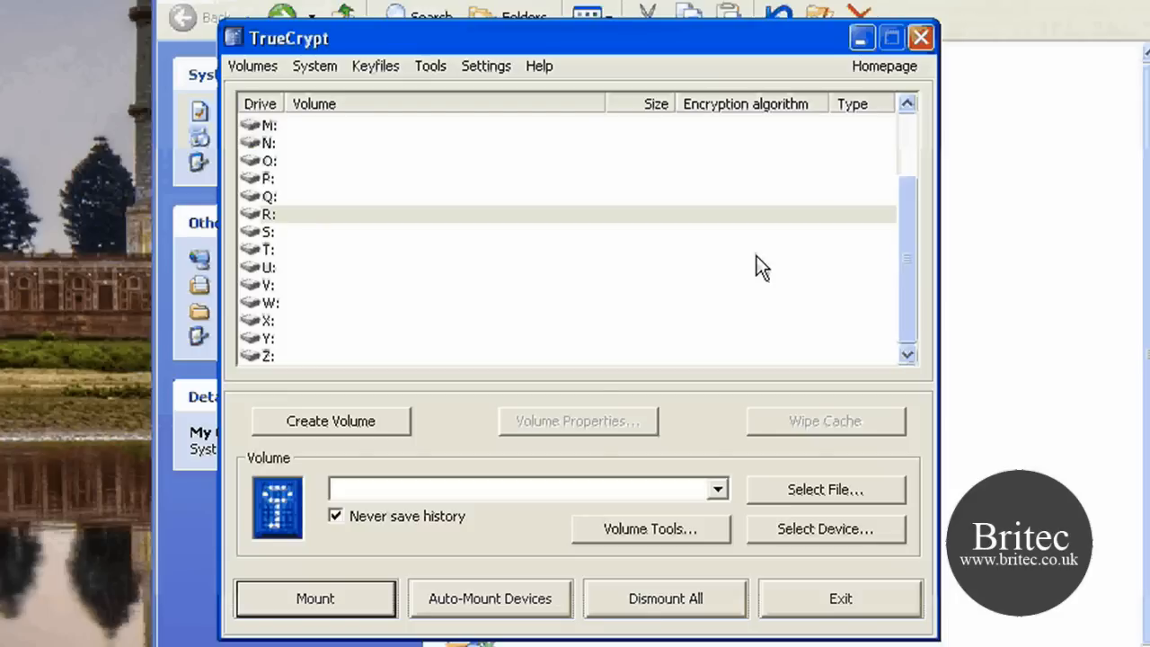
left_click(923, 37)
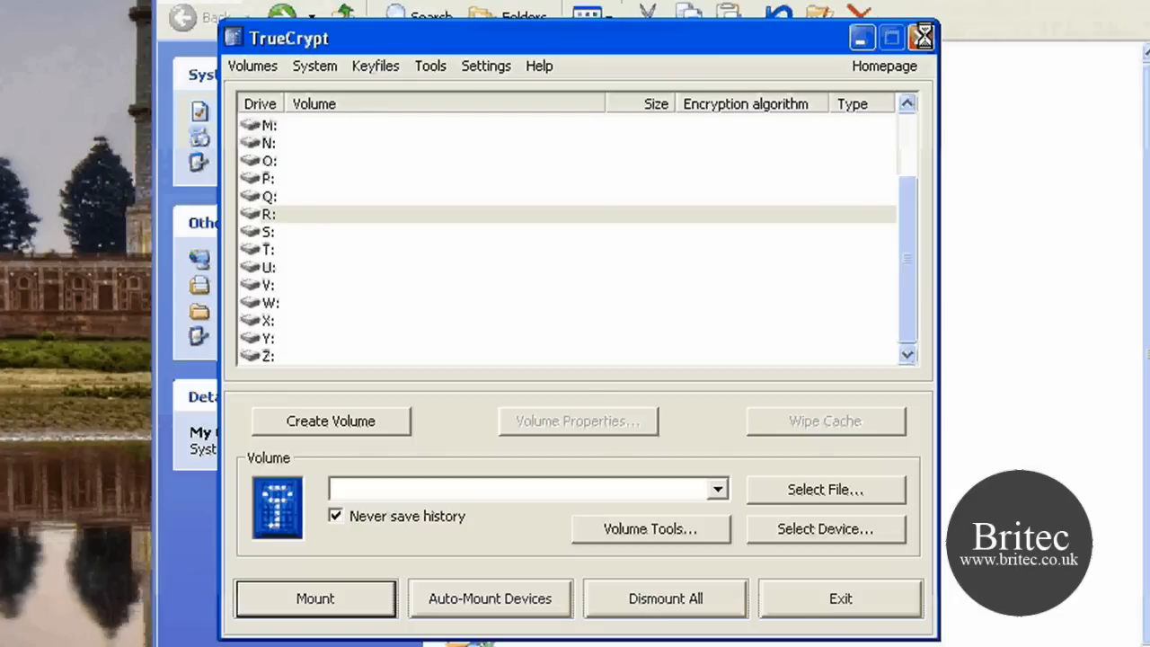